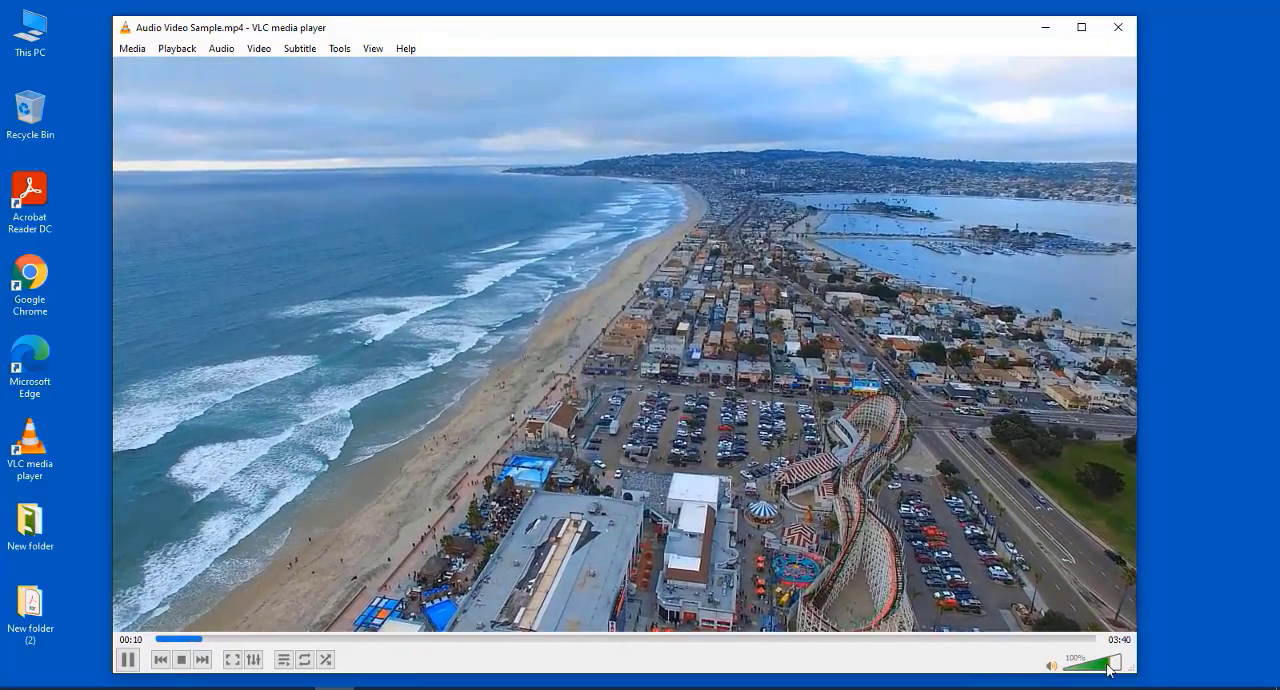
# - Set the playback volume of Audio Video Sample.mp4 to 92% and pause the video
pyautogui.click(1097, 665)
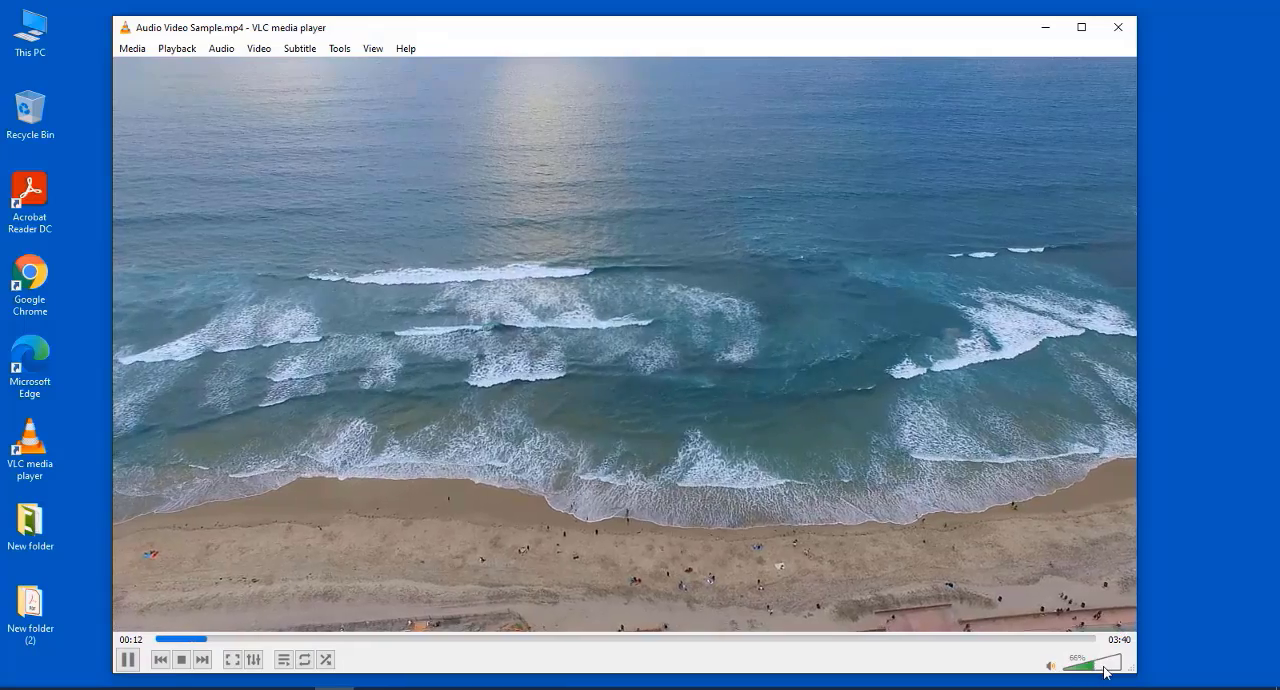
pyautogui.click(1107, 664)
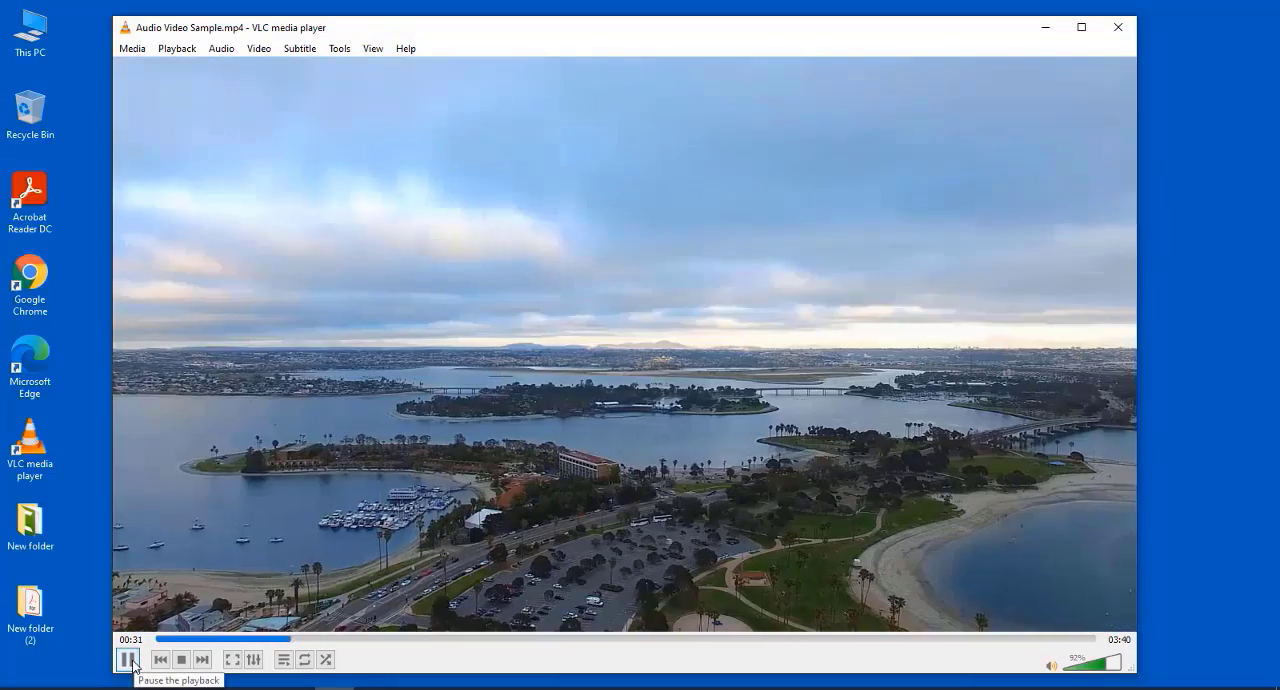
pyautogui.click(129, 660)
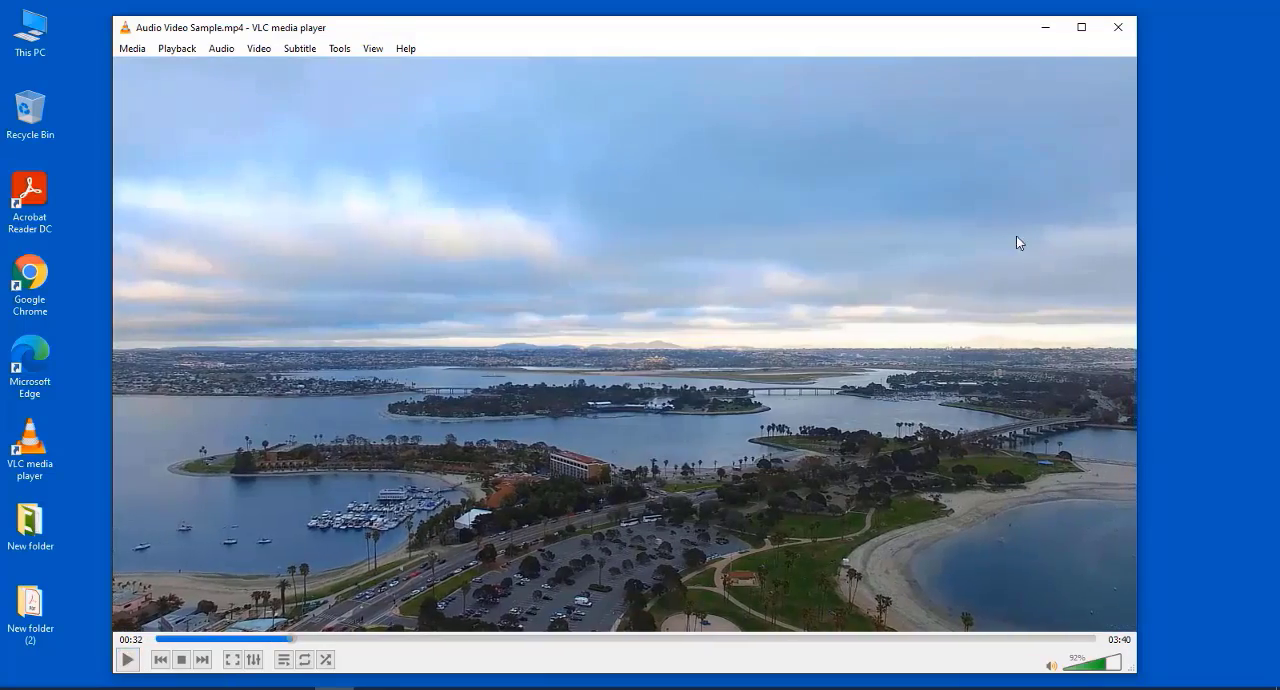
# - Close the media player and the video folder, and launch Audacity with the browser window out of the way
pyautogui.click(1121, 38)
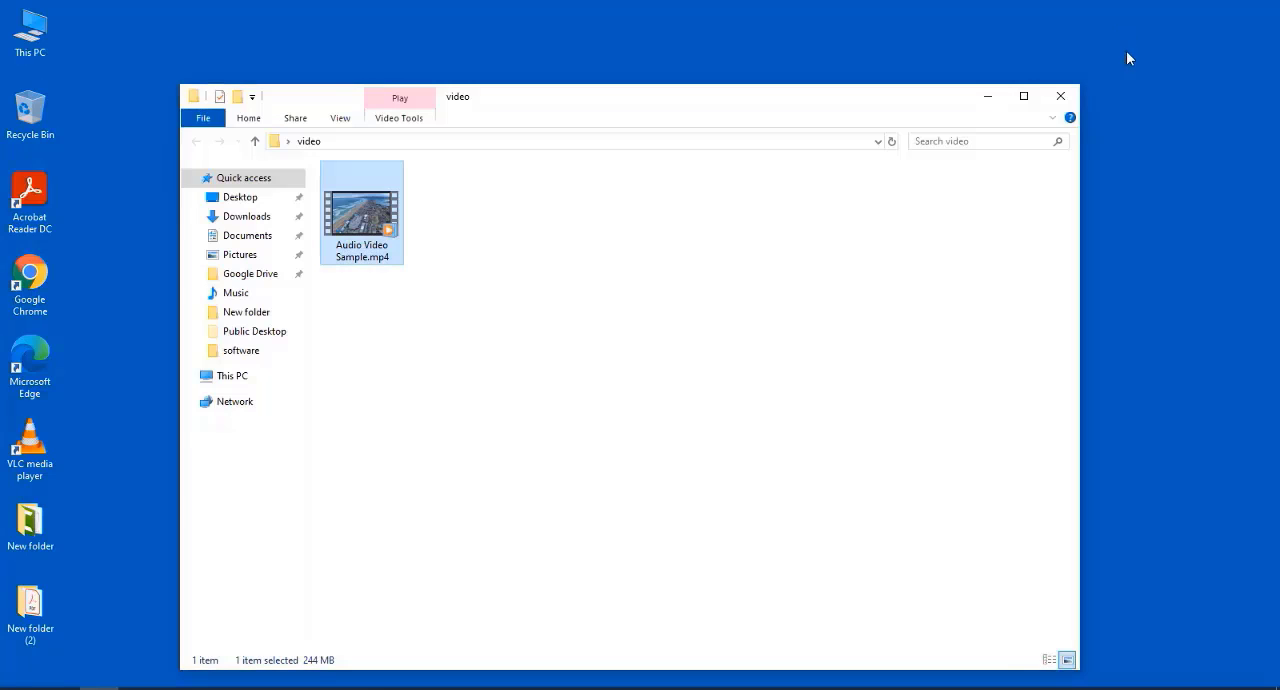
pyautogui.click(1066, 104)
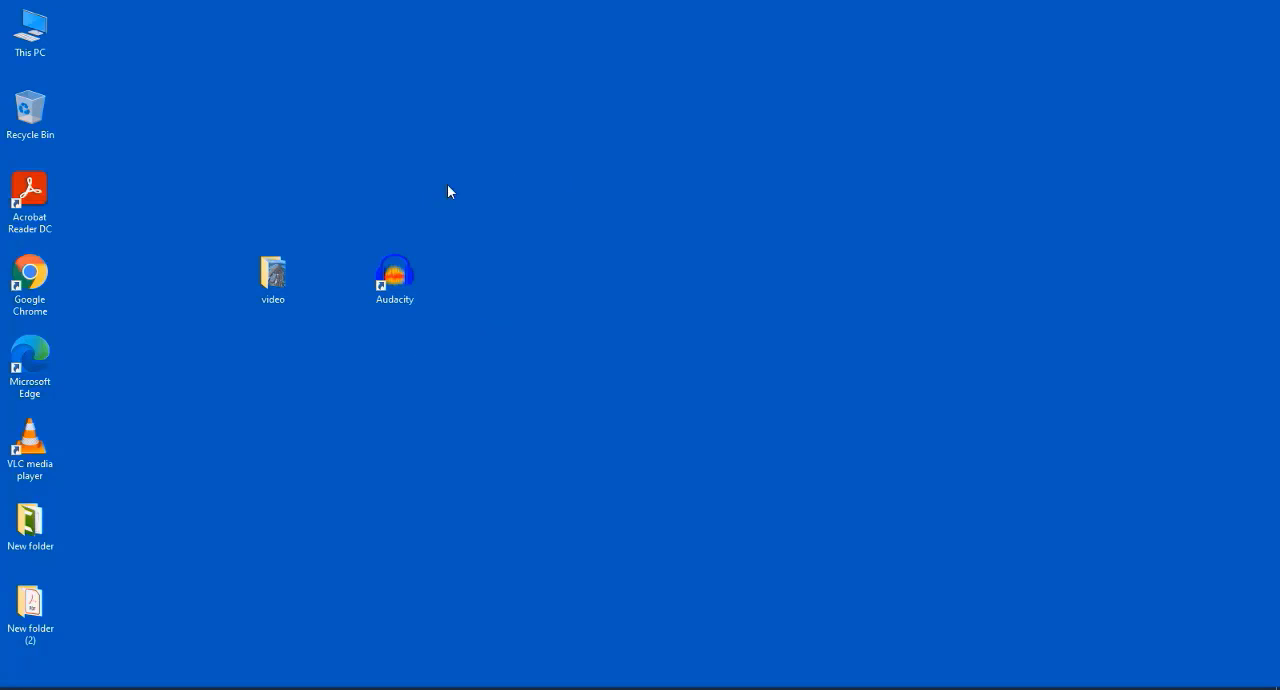
pyautogui.doubleClick(399, 276)
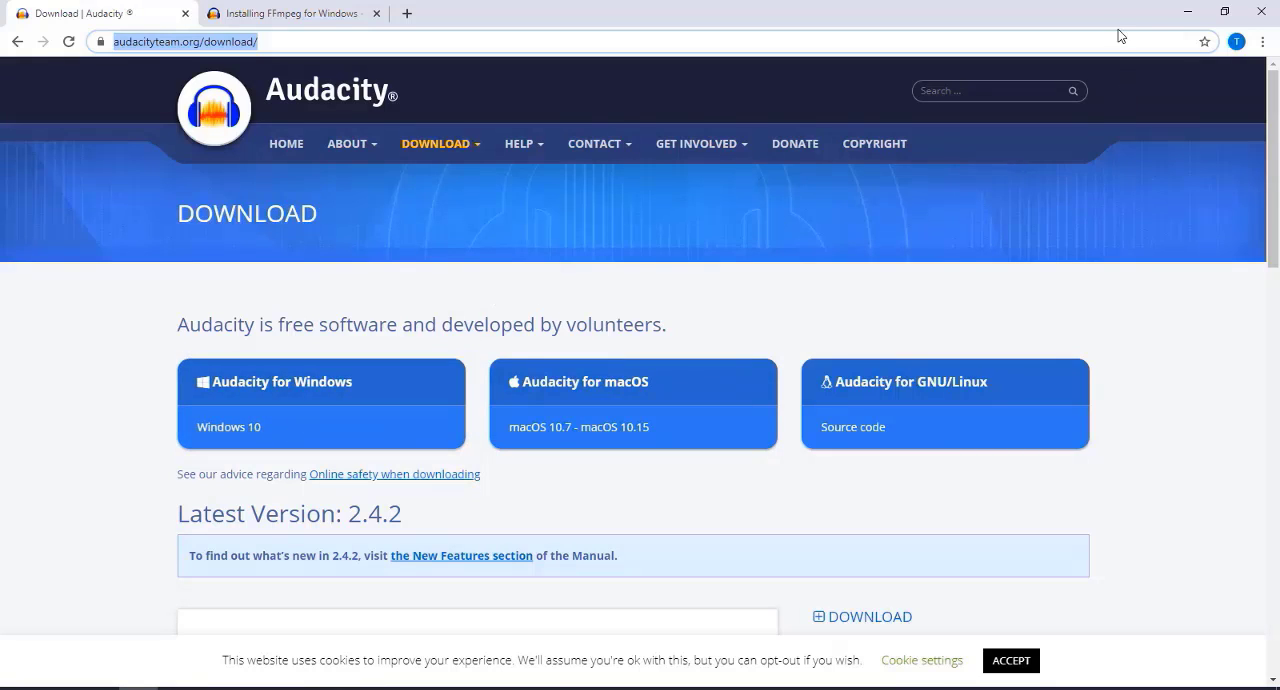
pyautogui.click(1187, 11)
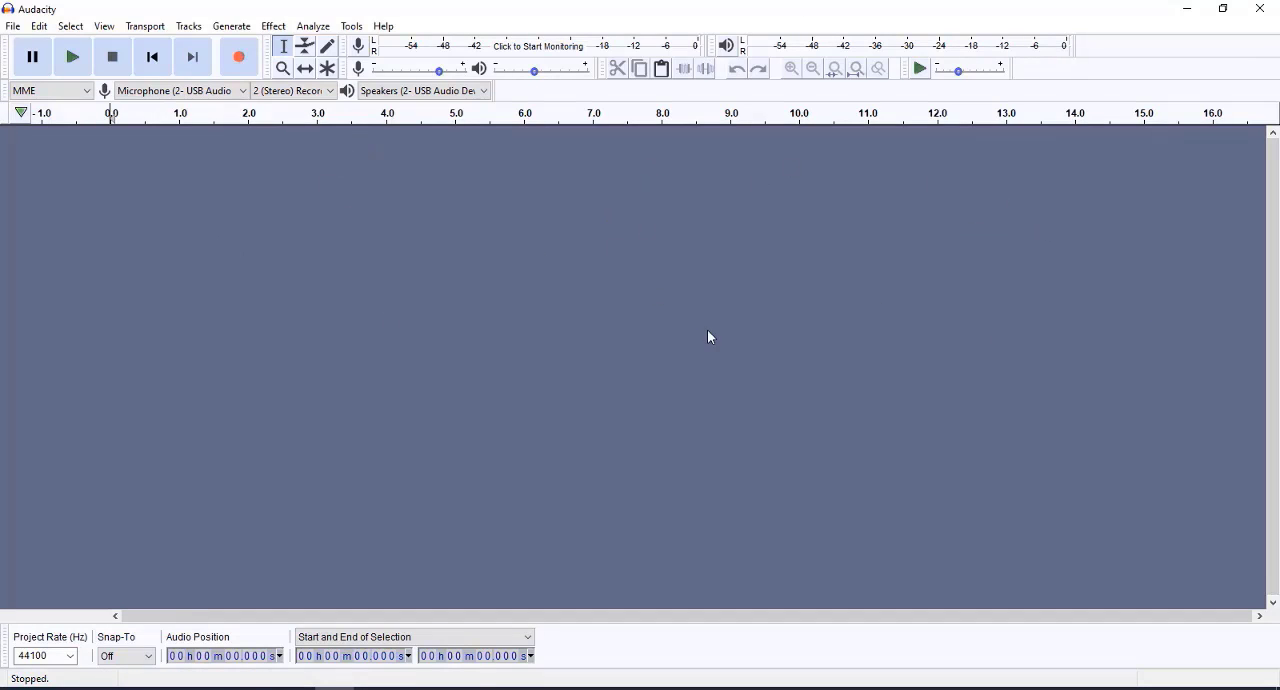
# - Try to open Audio Video Sample.mp4 from the video folder in Audacity
pyautogui.click(13, 27)
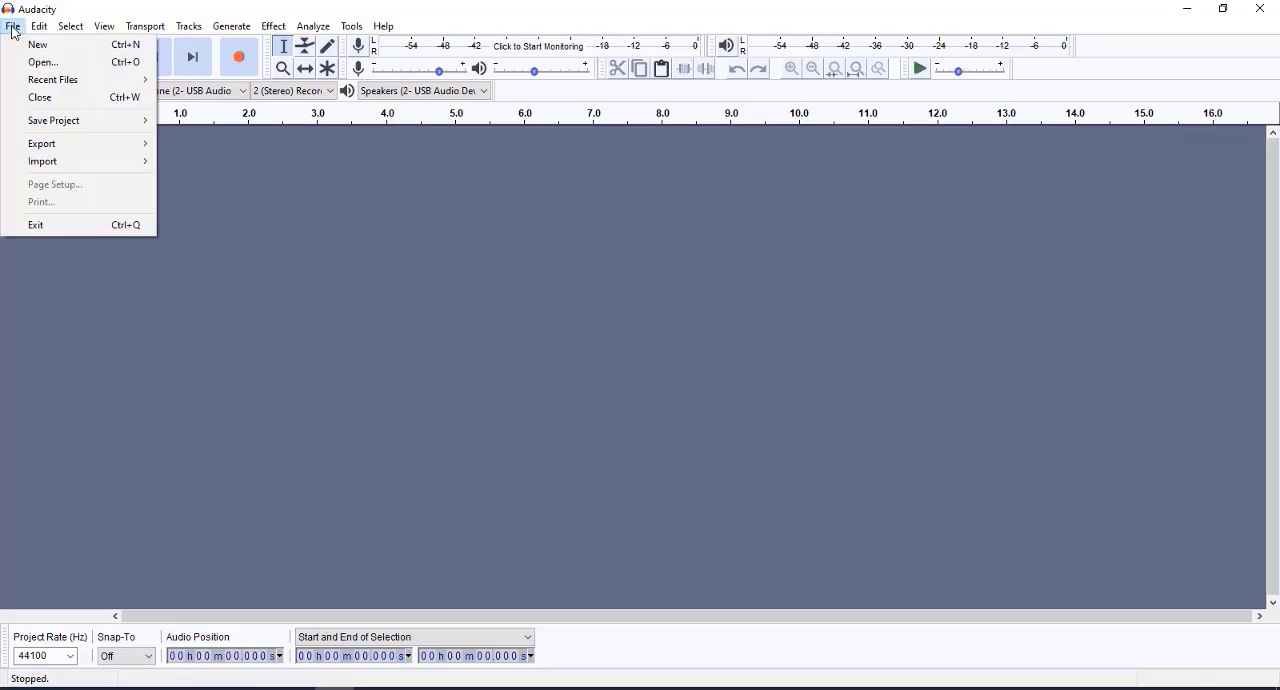
pyautogui.click(33, 63)
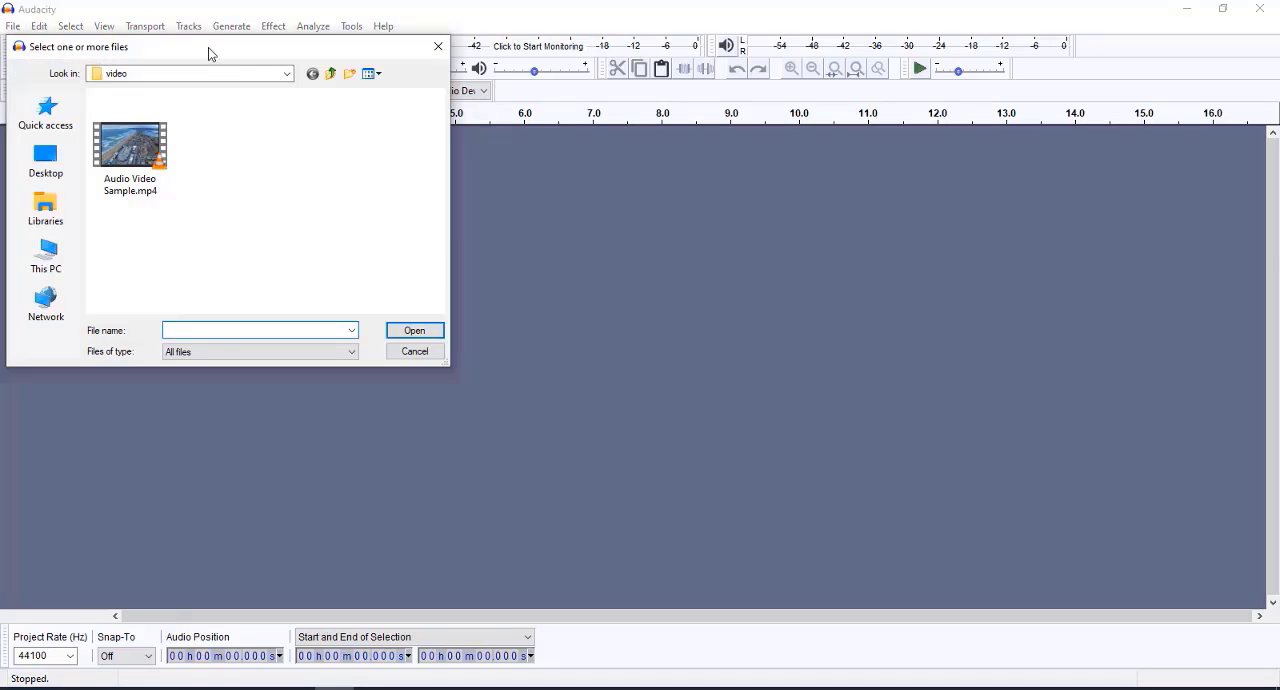
pyautogui.moveTo(208, 47); pyautogui.dragTo(382, 114)
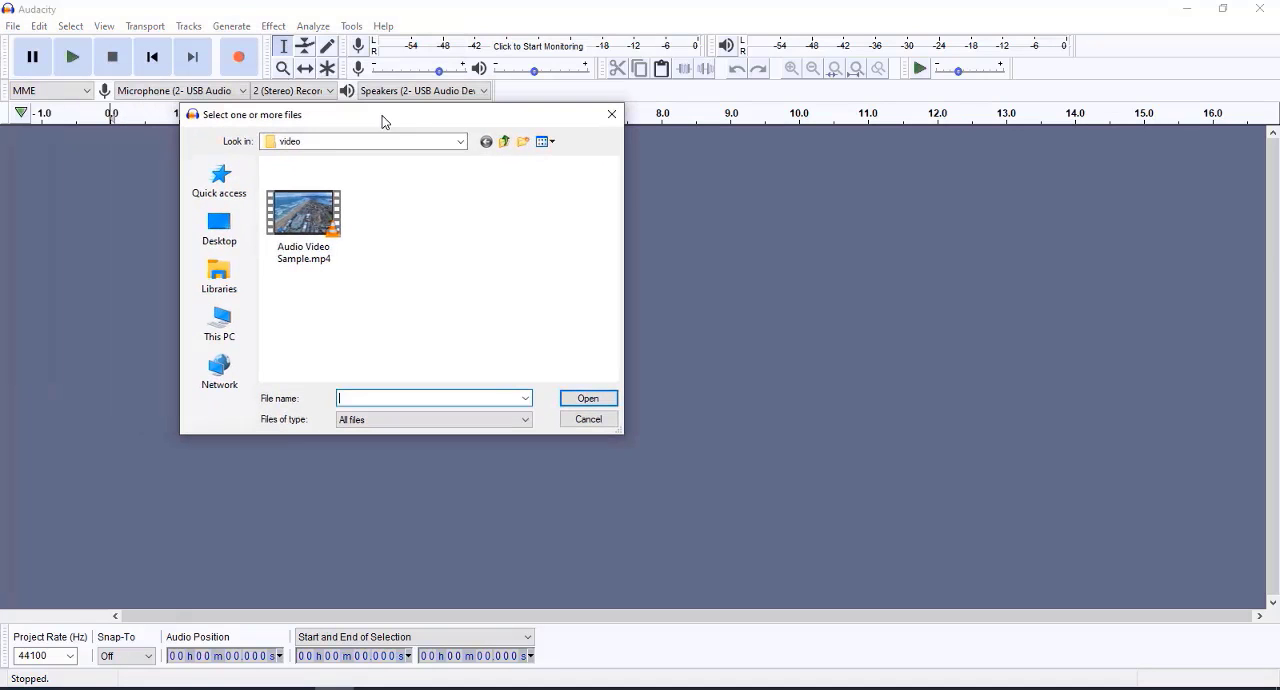
pyautogui.doubleClick(300, 212)
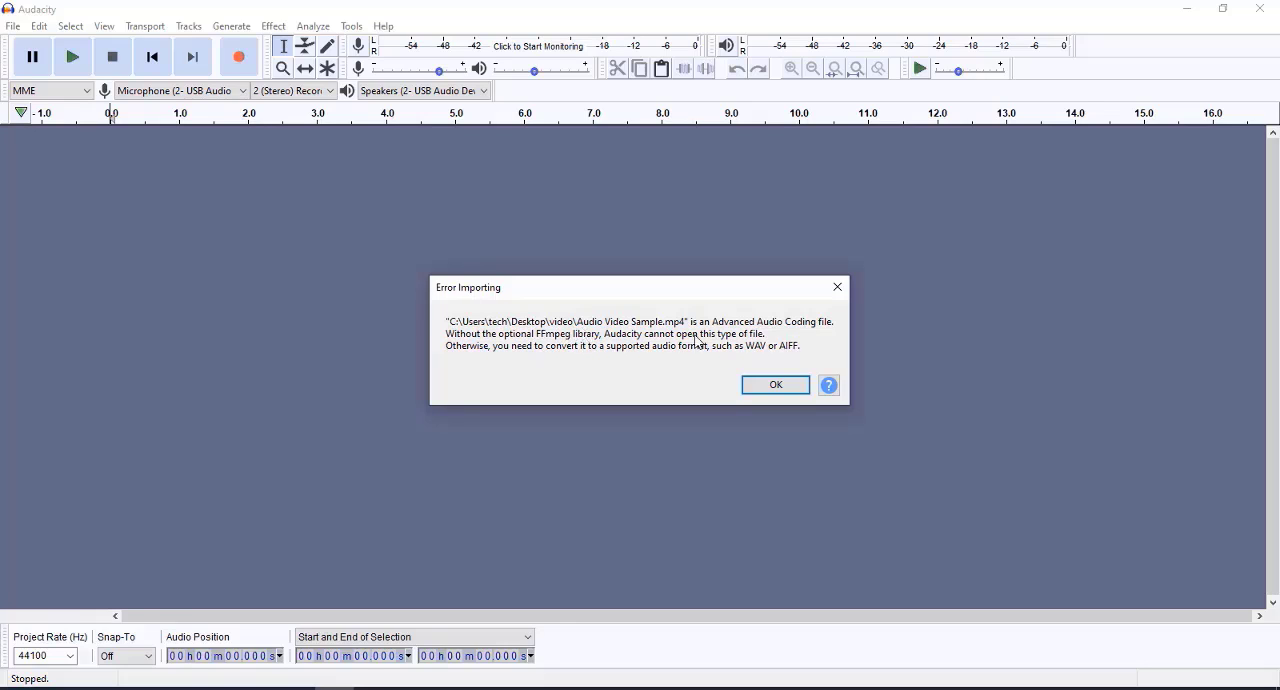
pyautogui.click(759, 384)
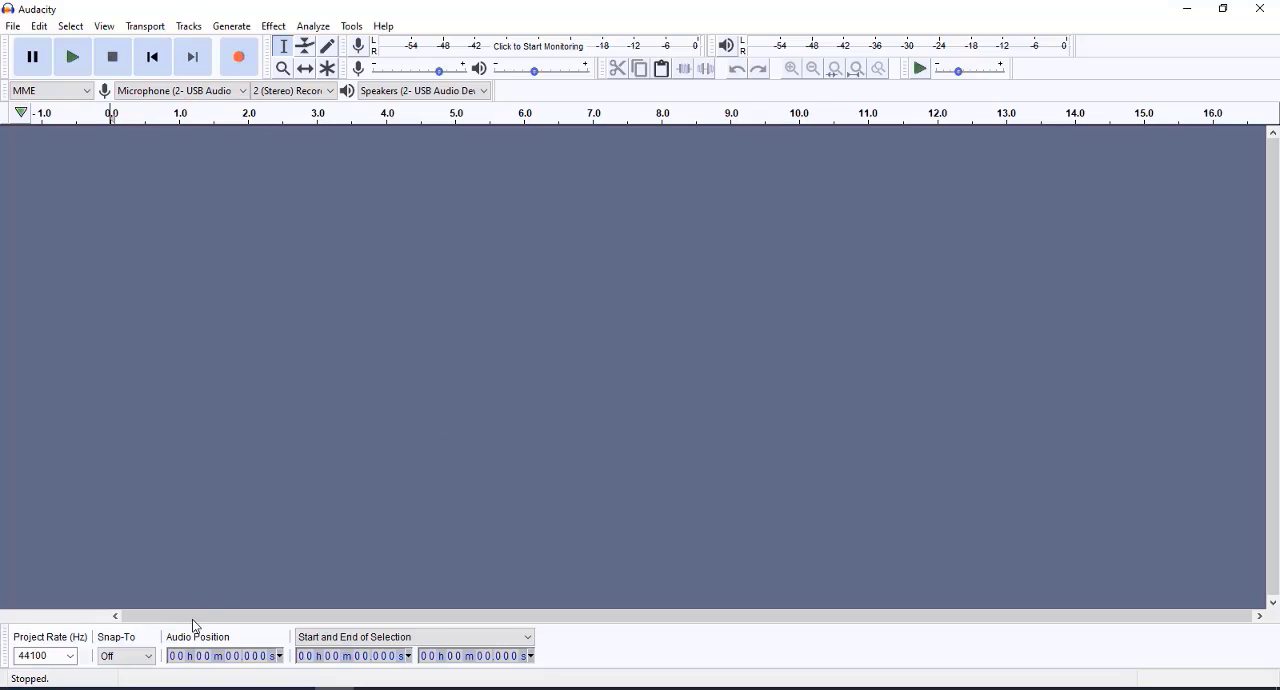
# - Switch to Chrome and download ffmpeg-win-2.2.2.exe from the FFmpeg download page linked in the Audacity manual
pyautogui.click(139, 688)
pyautogui.click(281, 18)
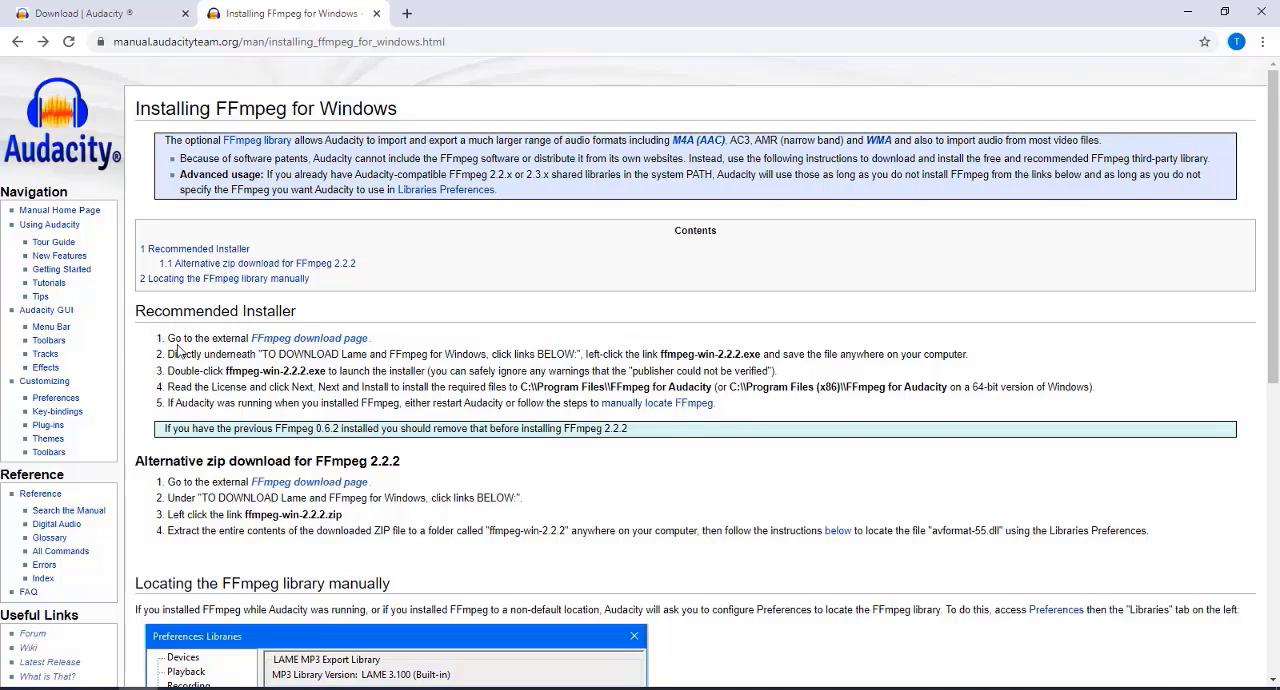
pyautogui.click(345, 341)
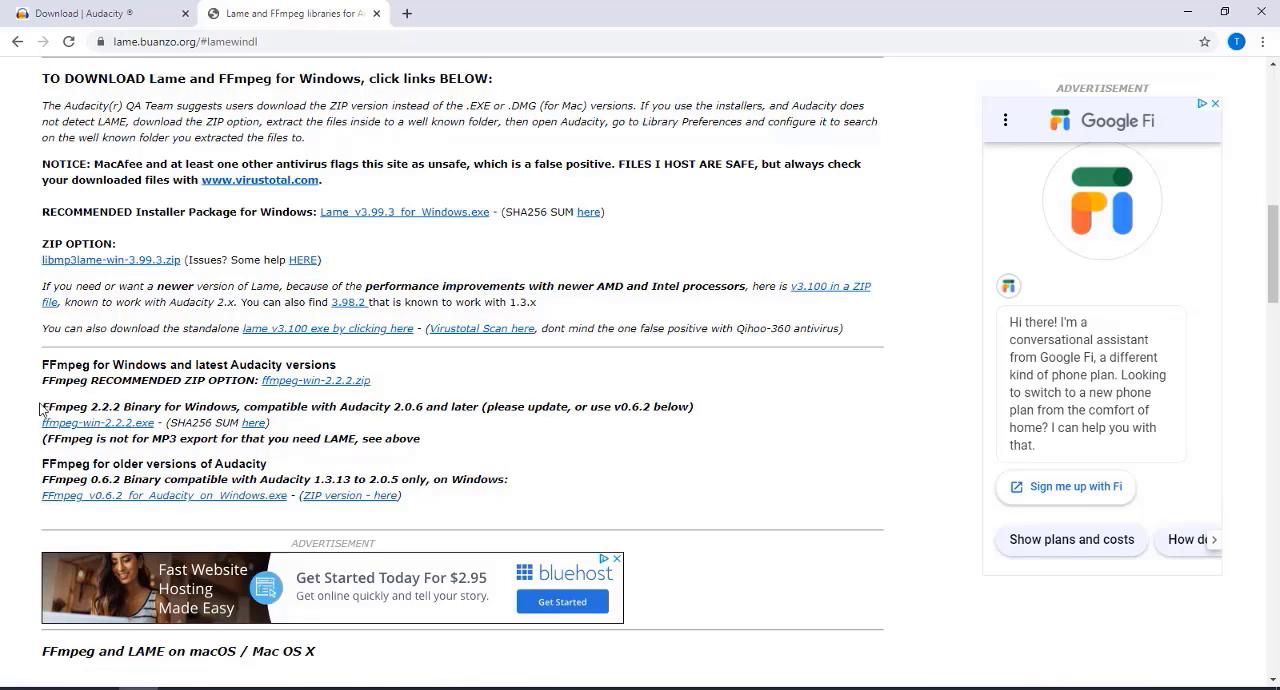
pyautogui.moveTo(44, 410); pyautogui.dragTo(262, 423)
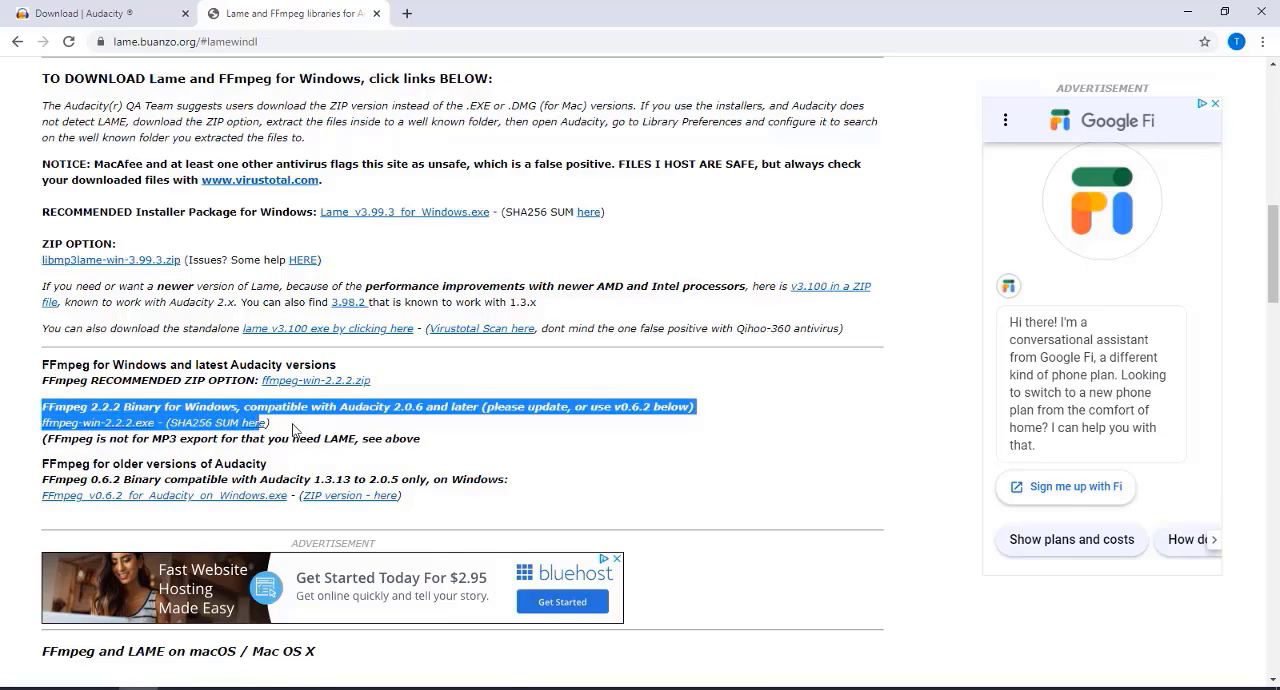
pyautogui.click(297, 430)
pyautogui.click(141, 425)
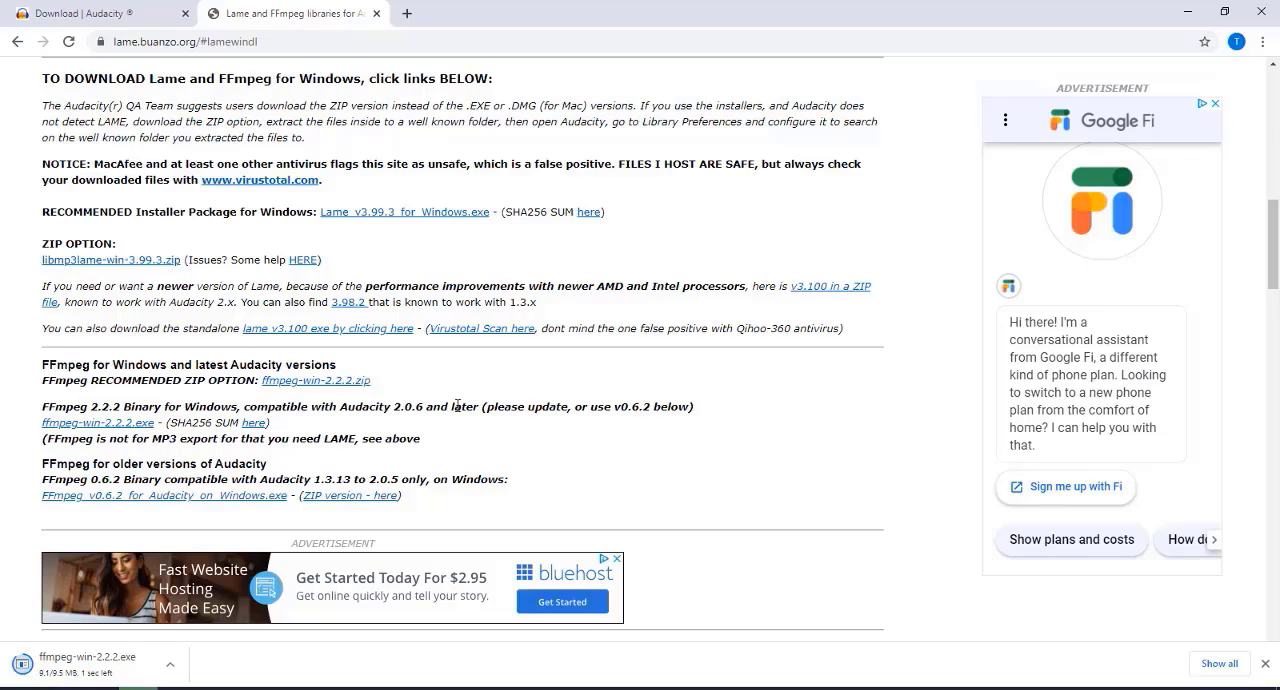
# - Run the downloaded ffmpeg-win-2.2.2.exe and install FFmpeg for Audacity in the default folder, C:\Program Files (x86)\FFmpeg for Audacity
pyautogui.click(170, 664)
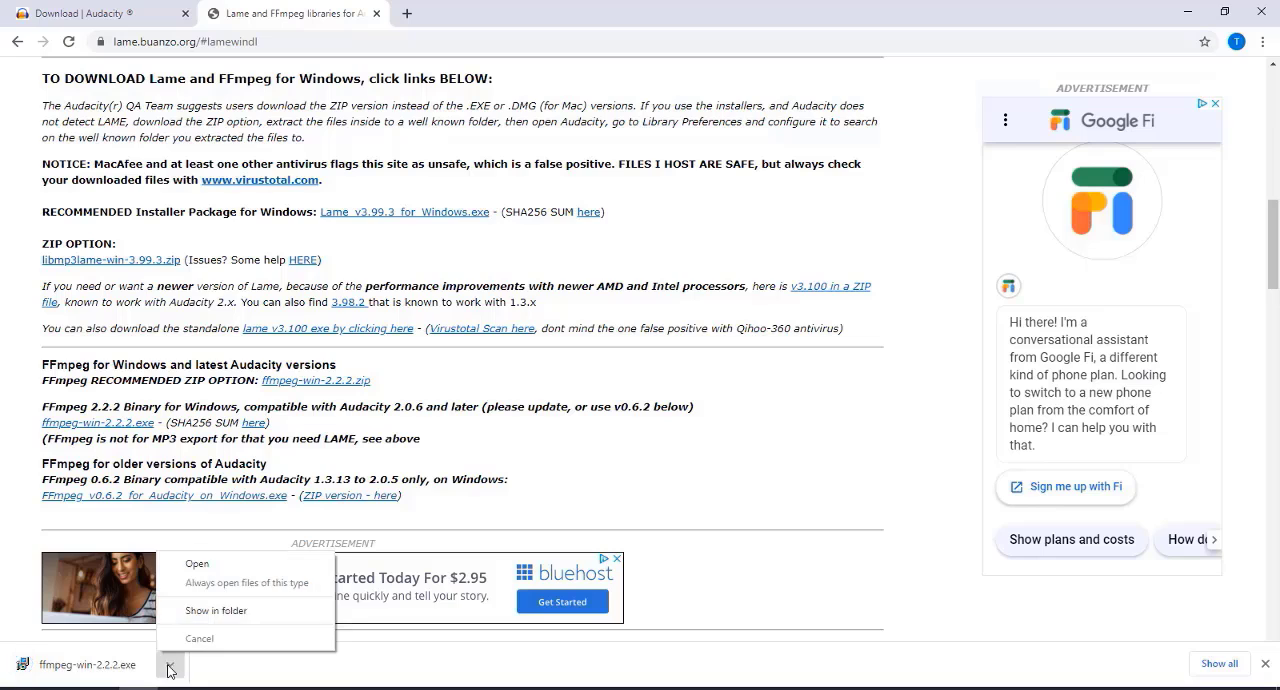
pyautogui.click(197, 564)
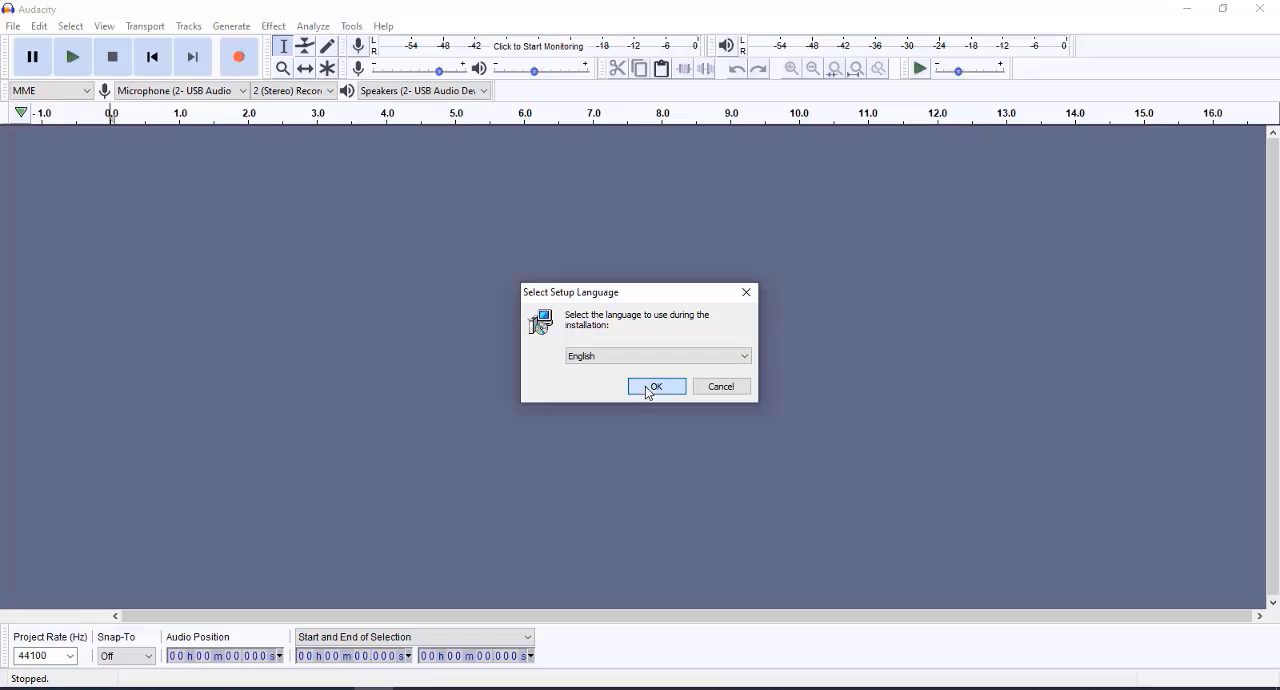
pyautogui.click(648, 389)
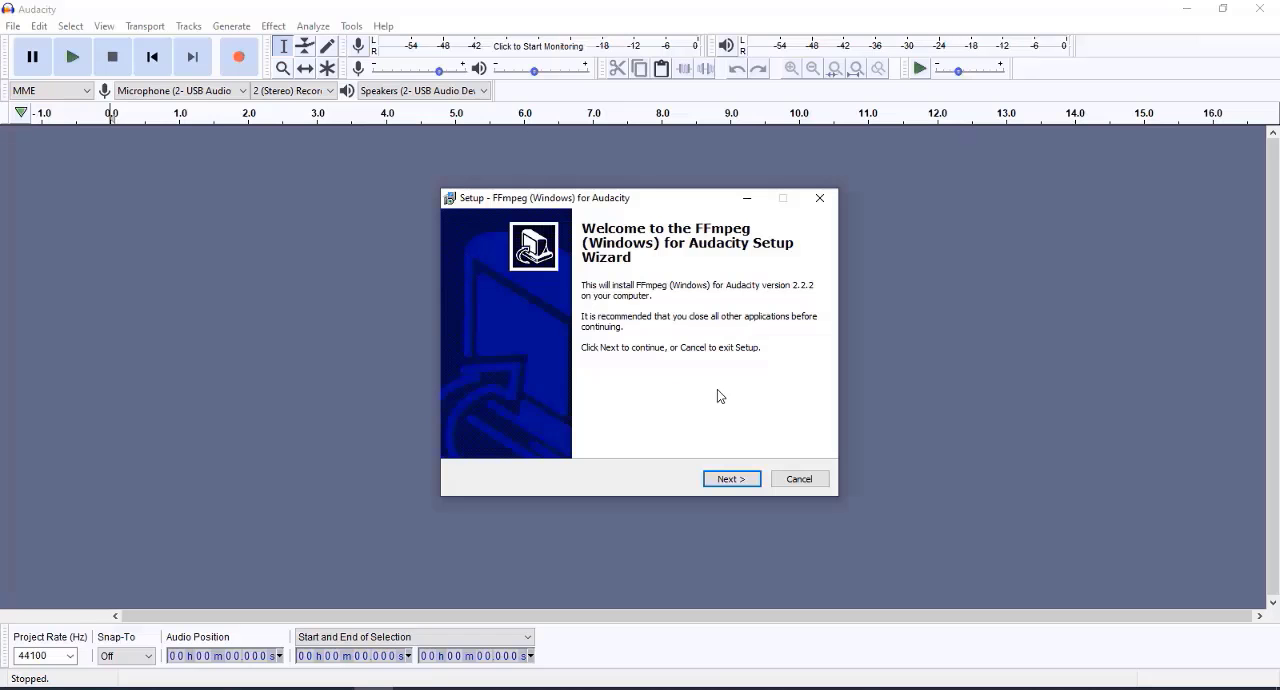
pyautogui.click(724, 479)
pyautogui.click(724, 480)
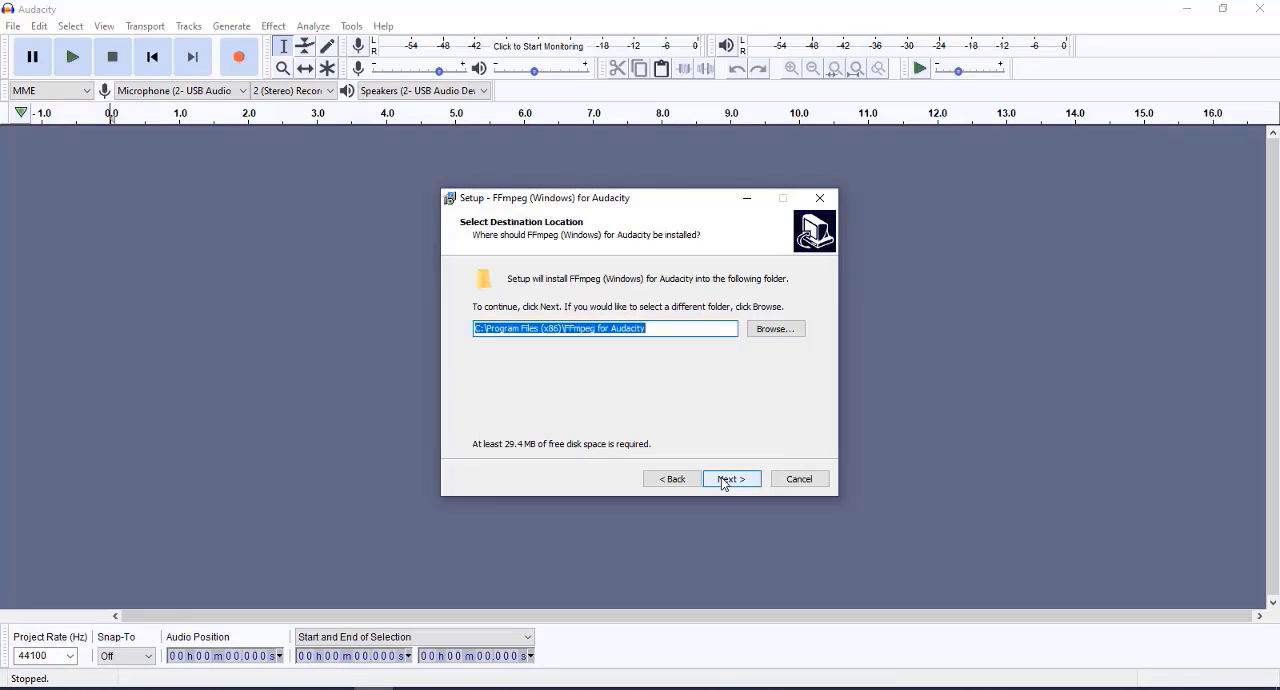
pyautogui.click(724, 481)
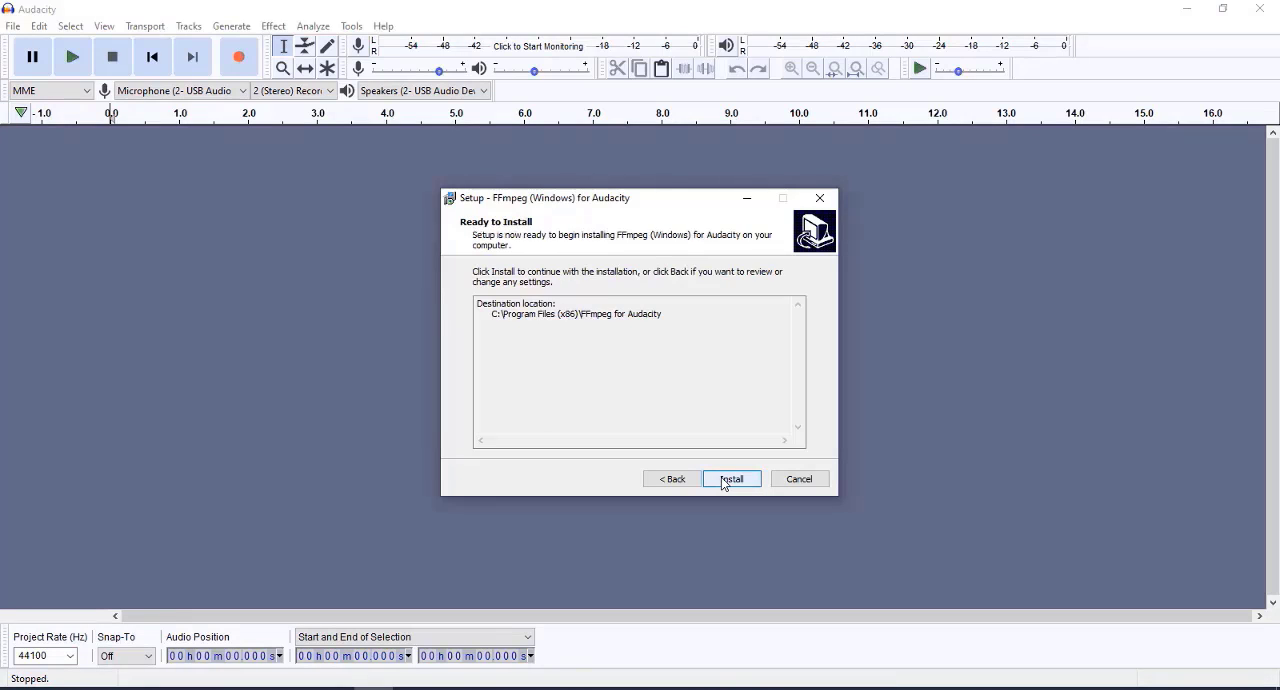
pyautogui.click(724, 481)
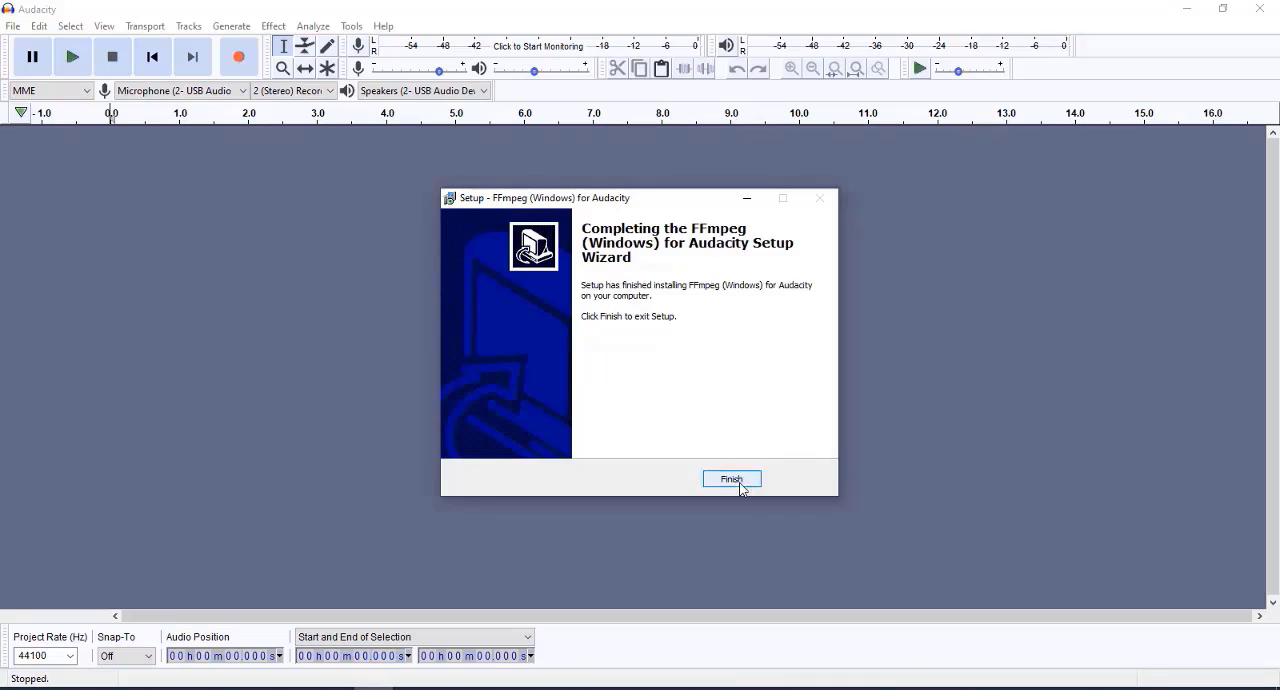
pyautogui.click(738, 482)
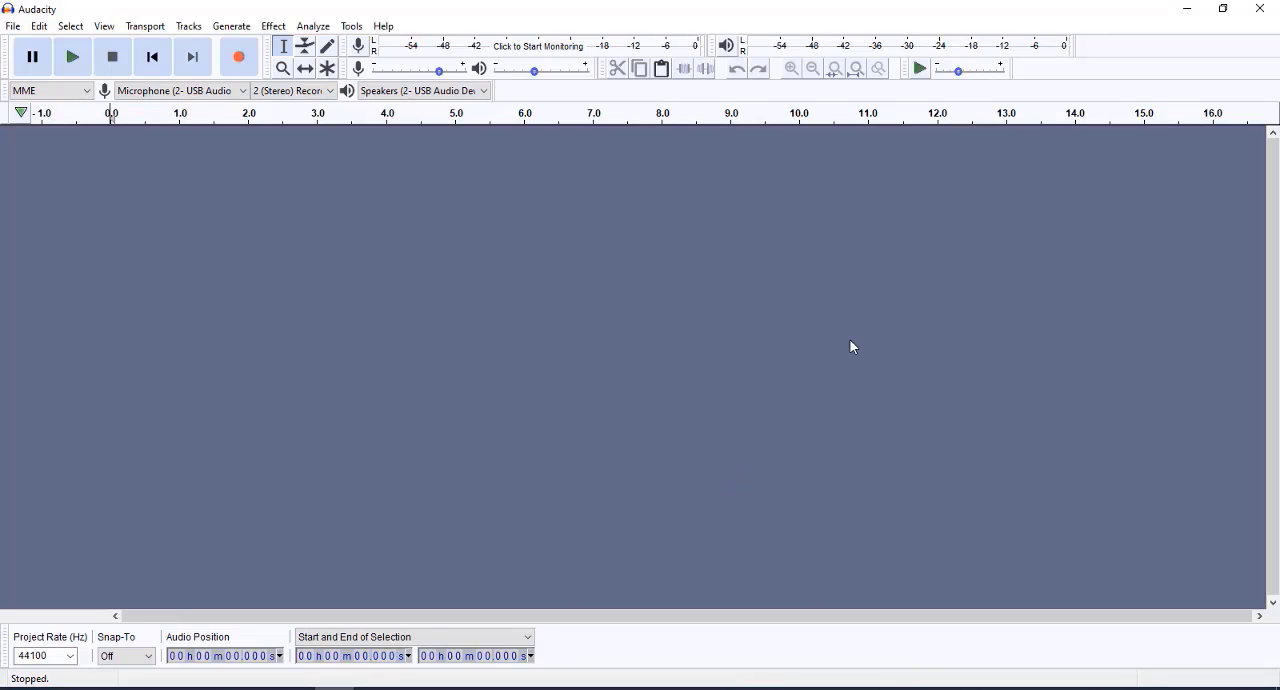
# - Restart Audacity and choose 2 (Stereo) recording channels and the High Definition Audio speakers for playback
pyautogui.click(1260, 9)
pyautogui.doubleClick(392, 288)
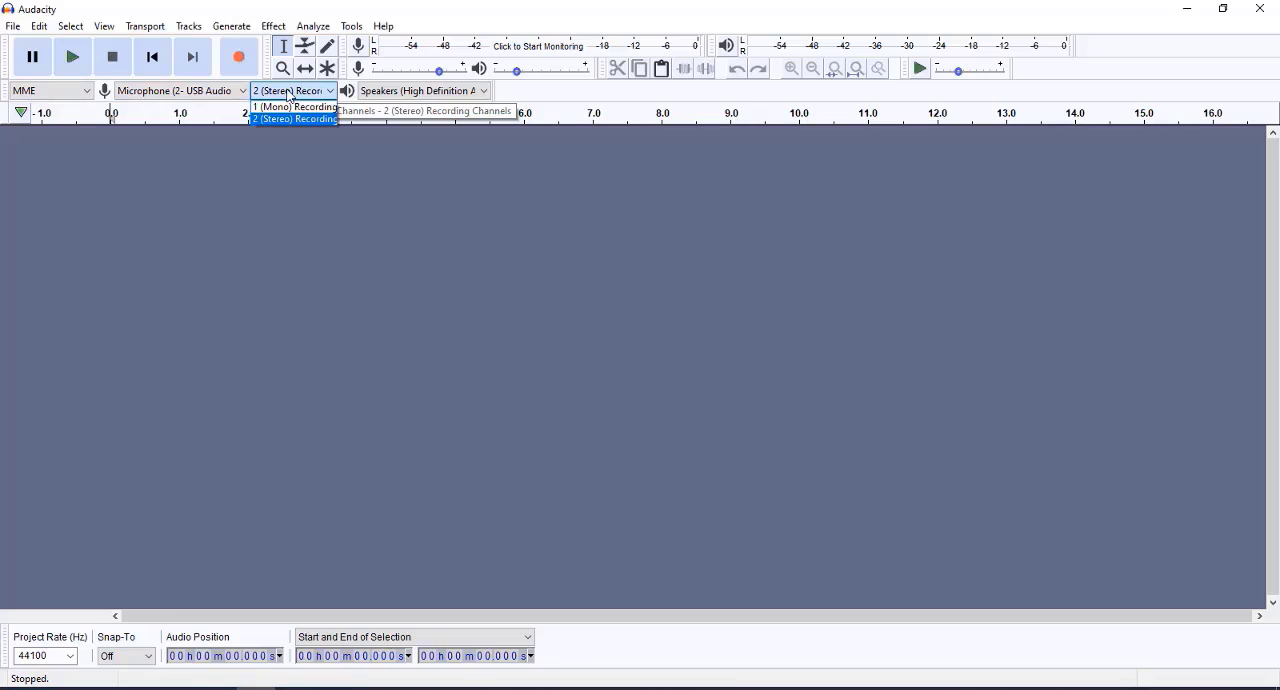
pyautogui.click(296, 119)
pyautogui.click(397, 92)
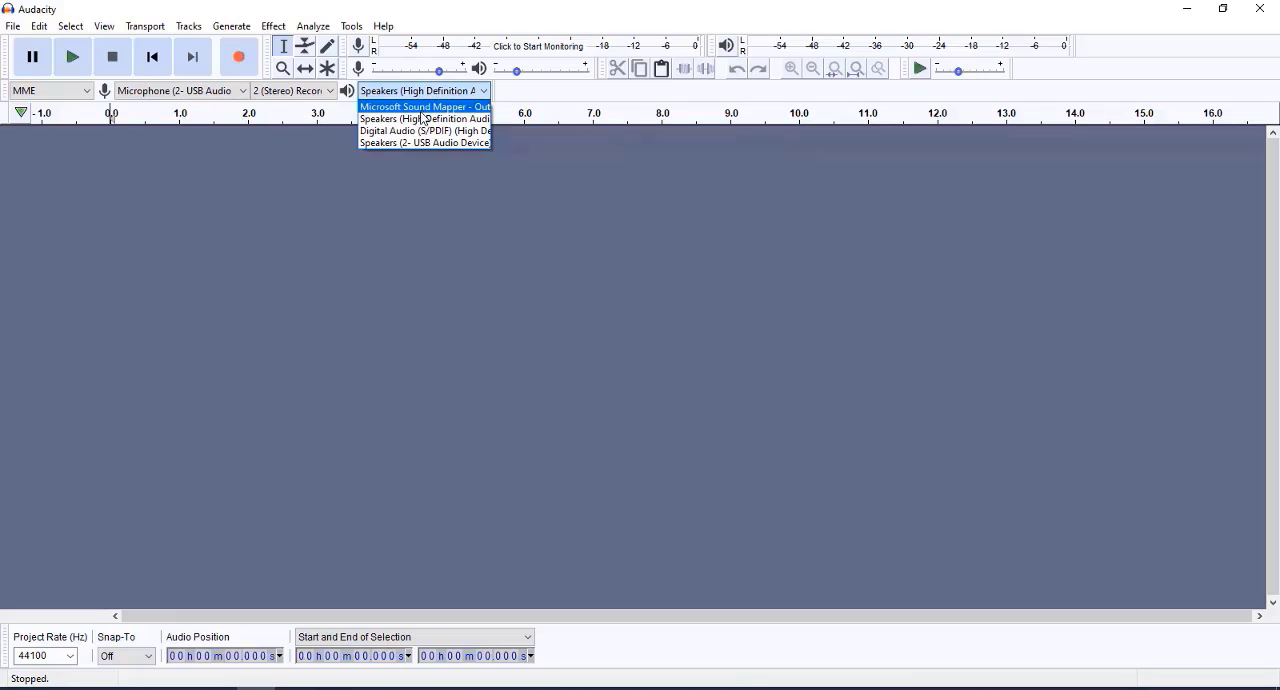
pyautogui.click(423, 119)
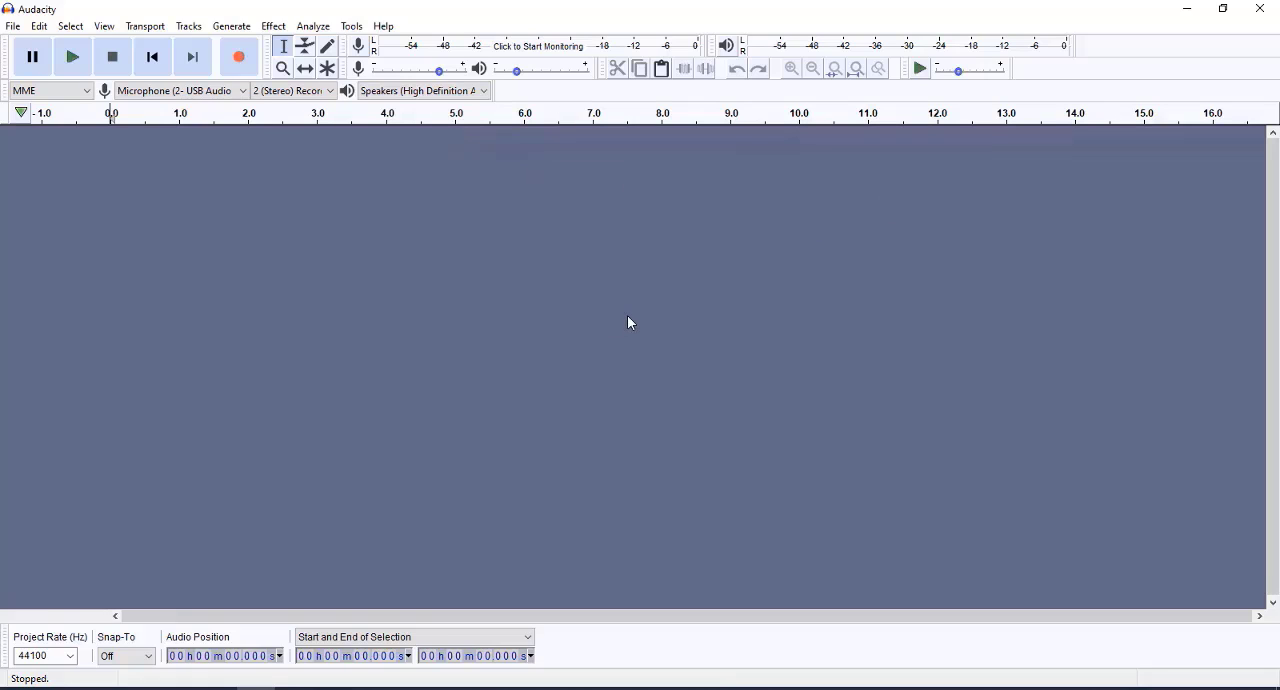
# - Open Audio Video Sample.mp4 from the video folder and play roughly the first 17 seconds of its audio track
pyautogui.click(14, 26)
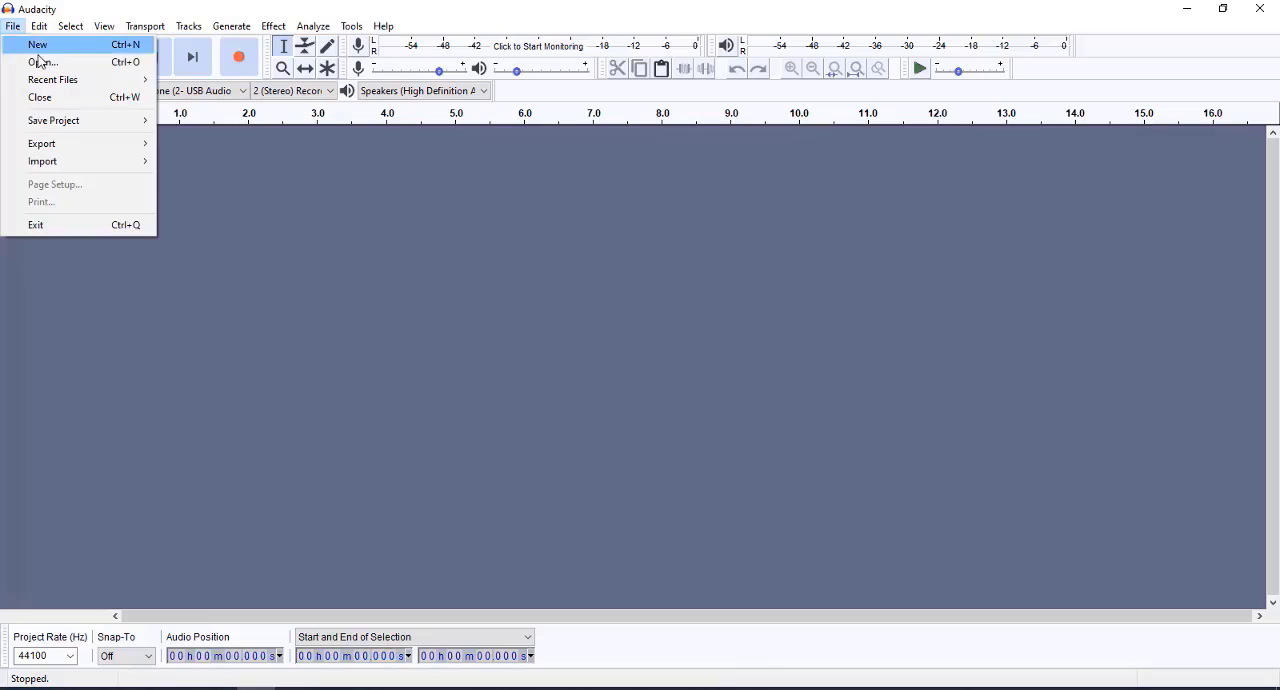
pyautogui.click(43, 63)
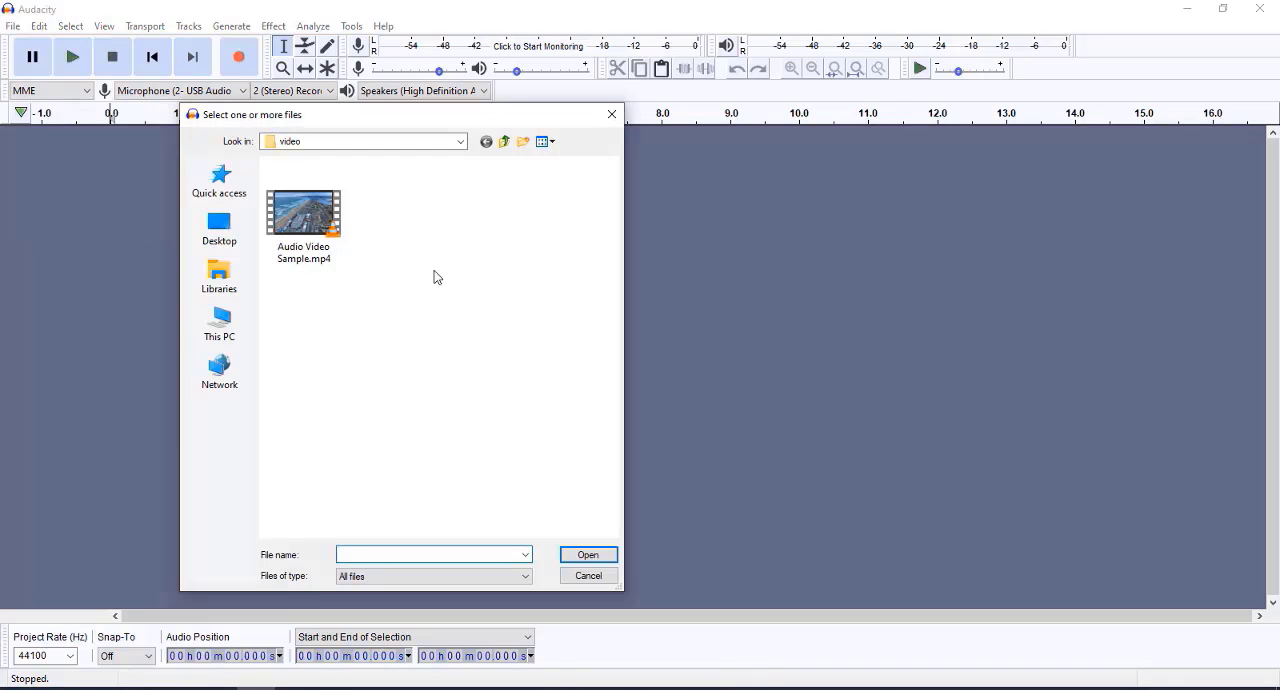
pyautogui.doubleClick(313, 222)
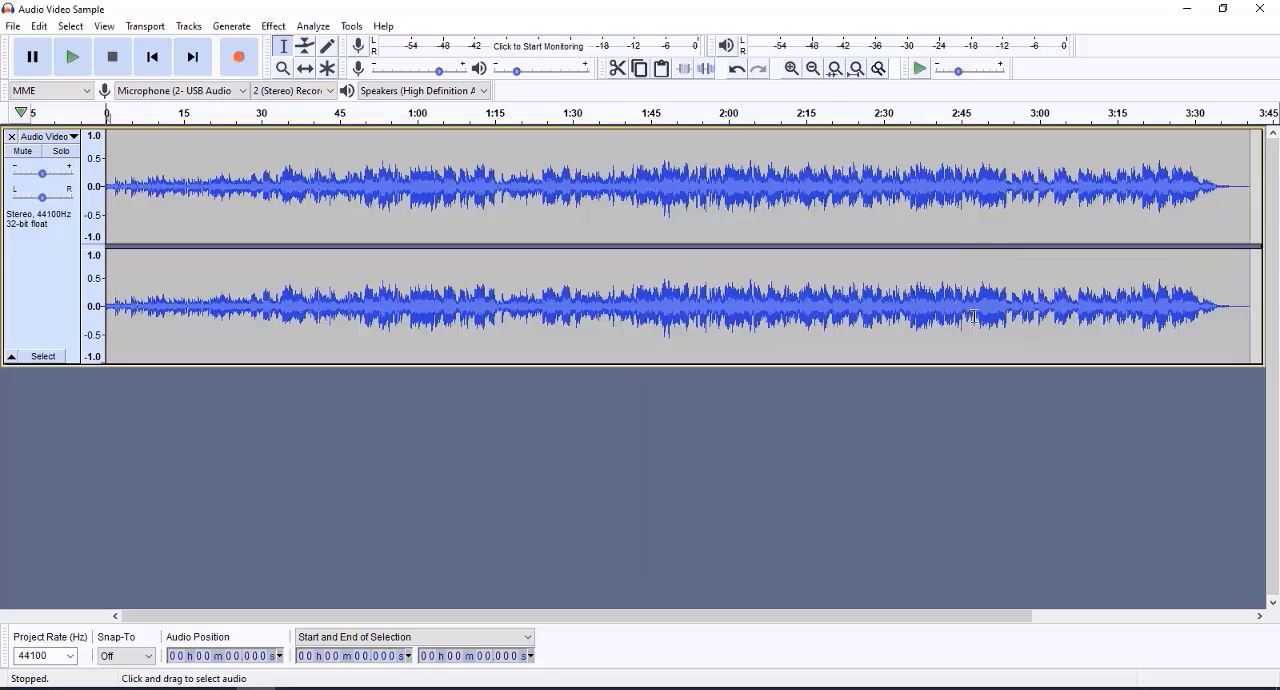
pyautogui.click(73, 58)
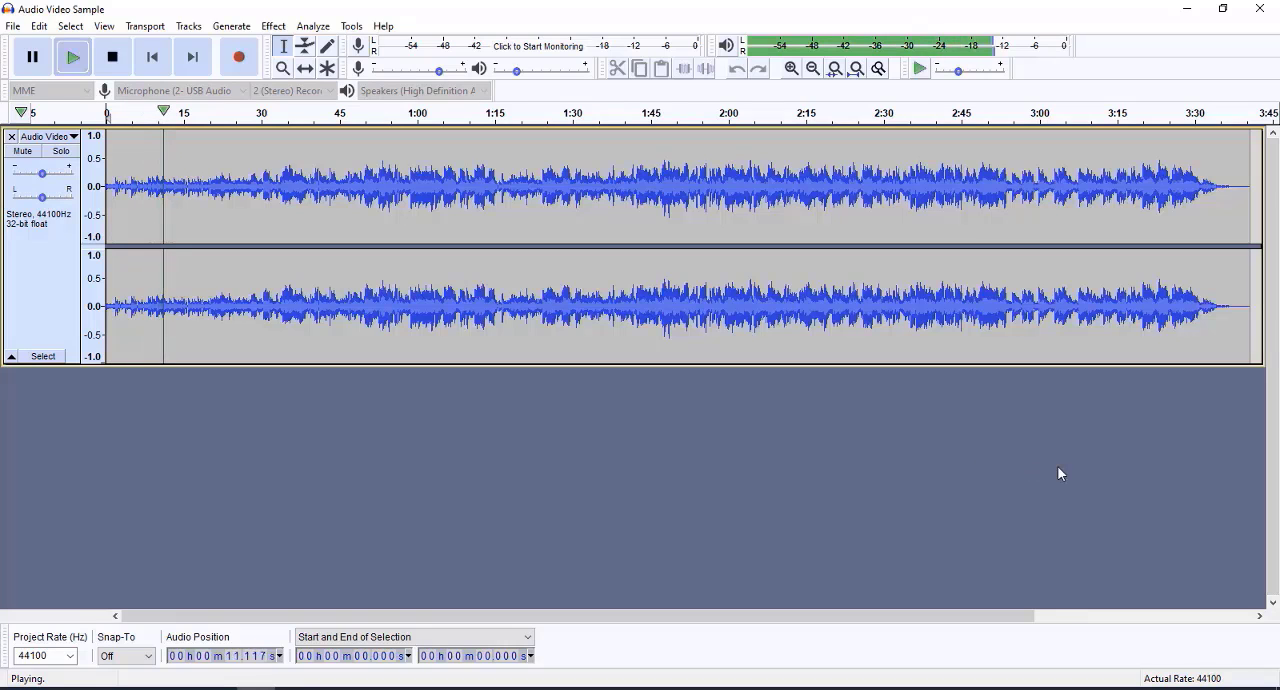
pyautogui.click(113, 58)
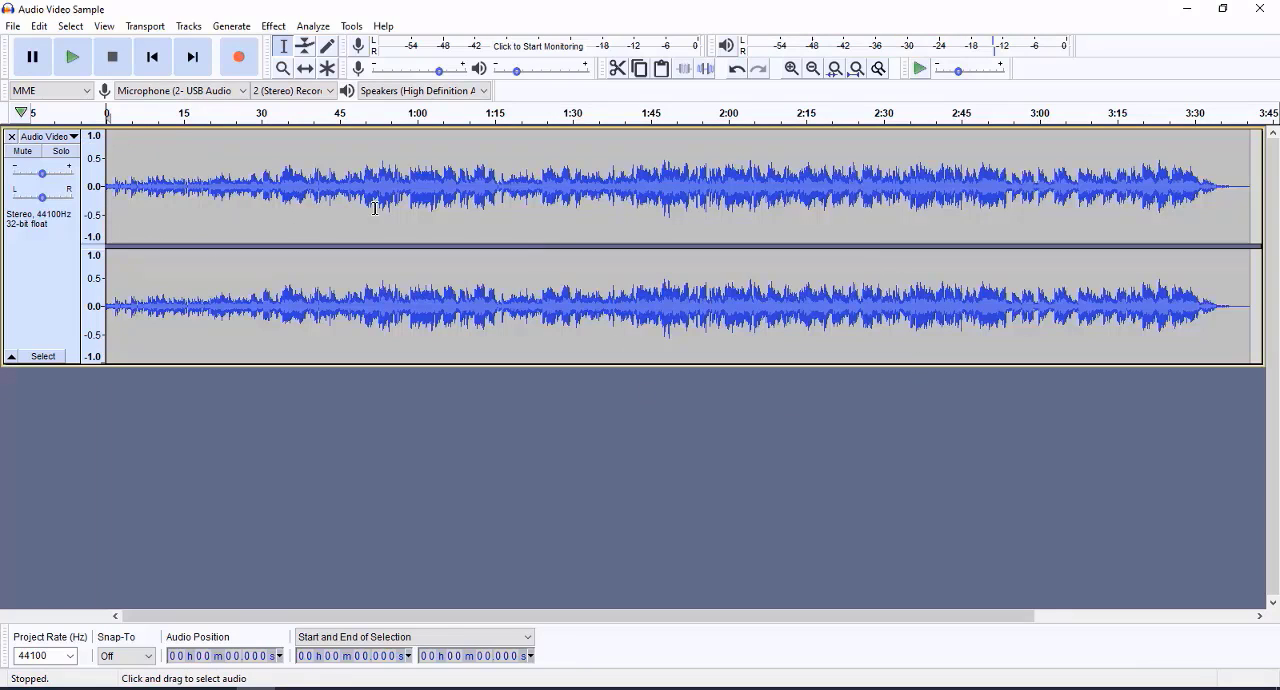
# - Export the track as Audio Video Sample.mp3 to the Desktop with the Standard, 170-210 kbps preset, leaving the metadata tags blank
pyautogui.click(13, 27)
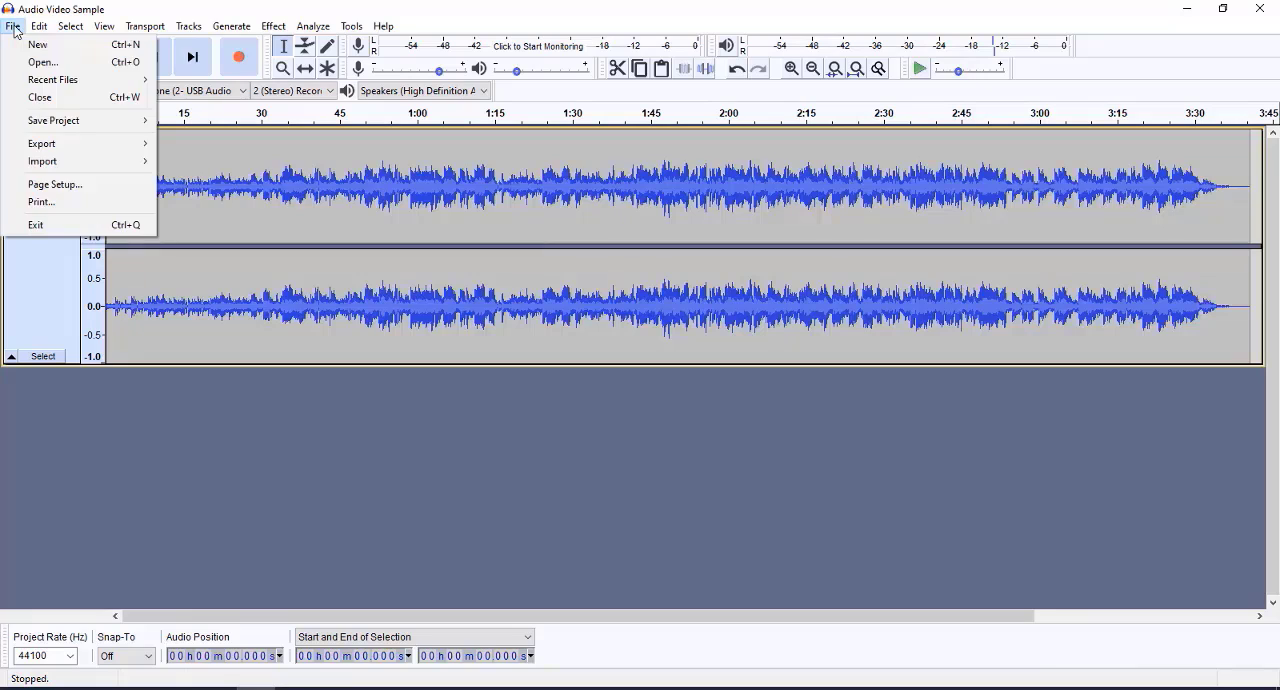
pyautogui.moveTo(40, 148)
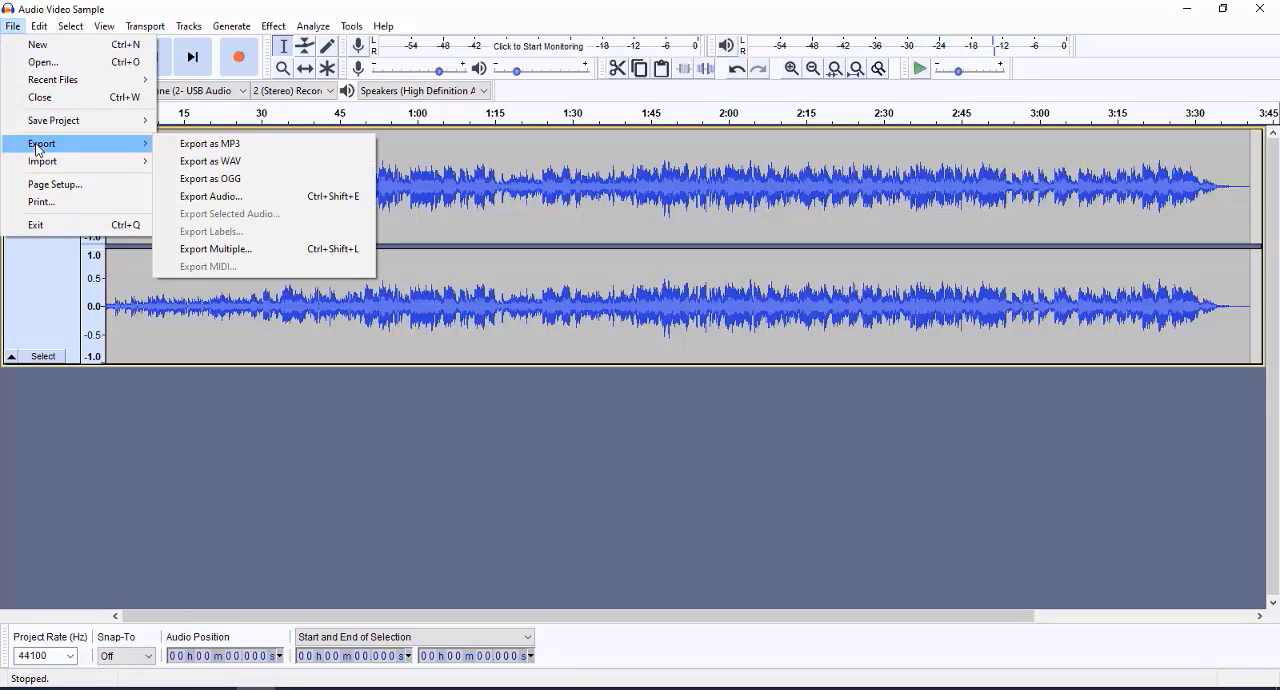
pyautogui.click(223, 147)
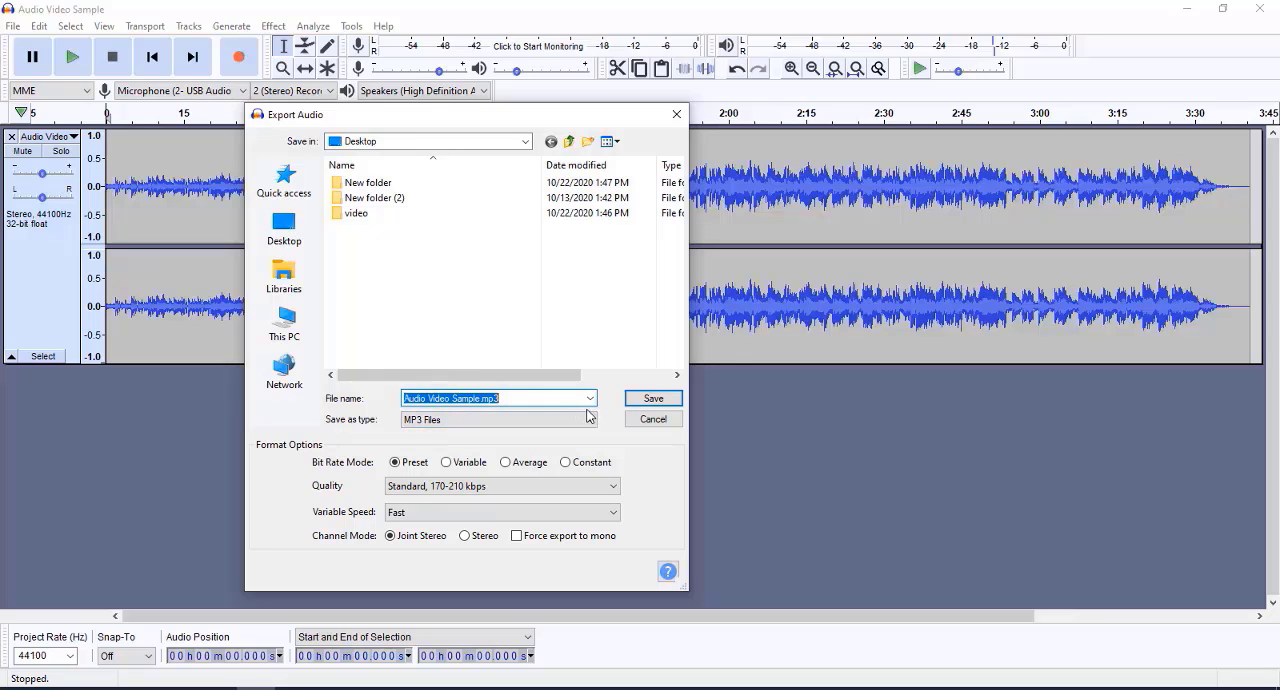
pyautogui.click(652, 400)
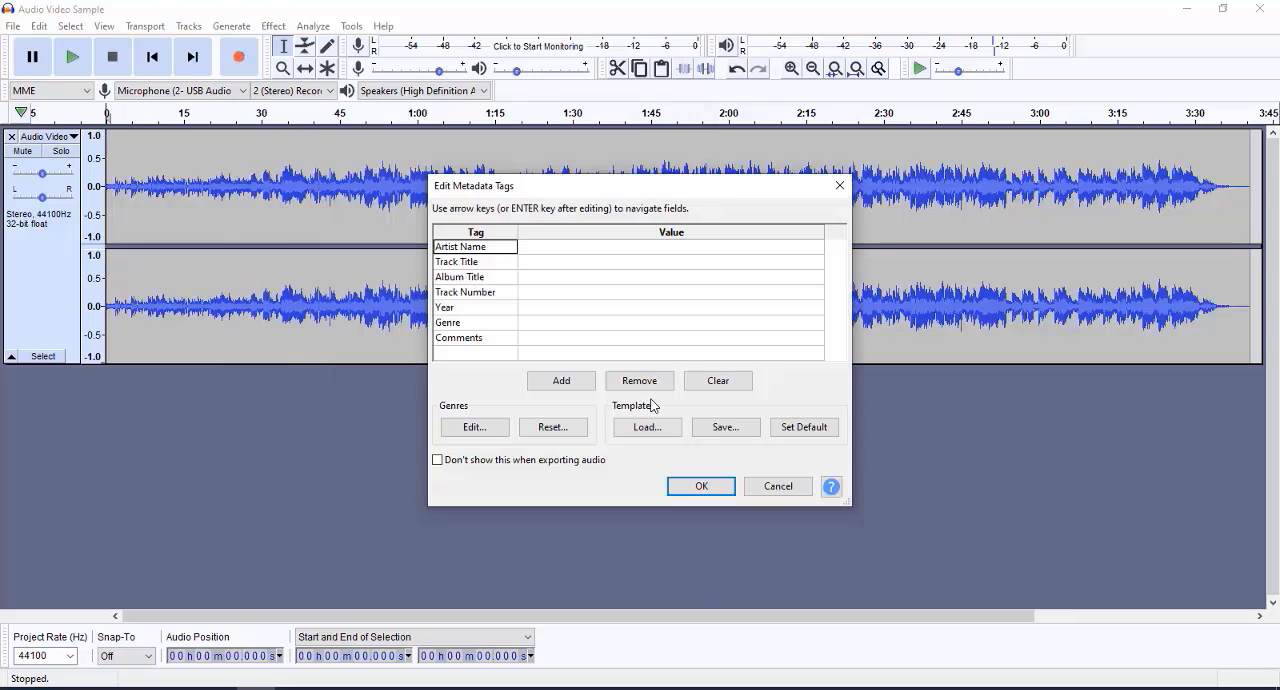
pyautogui.click(700, 486)
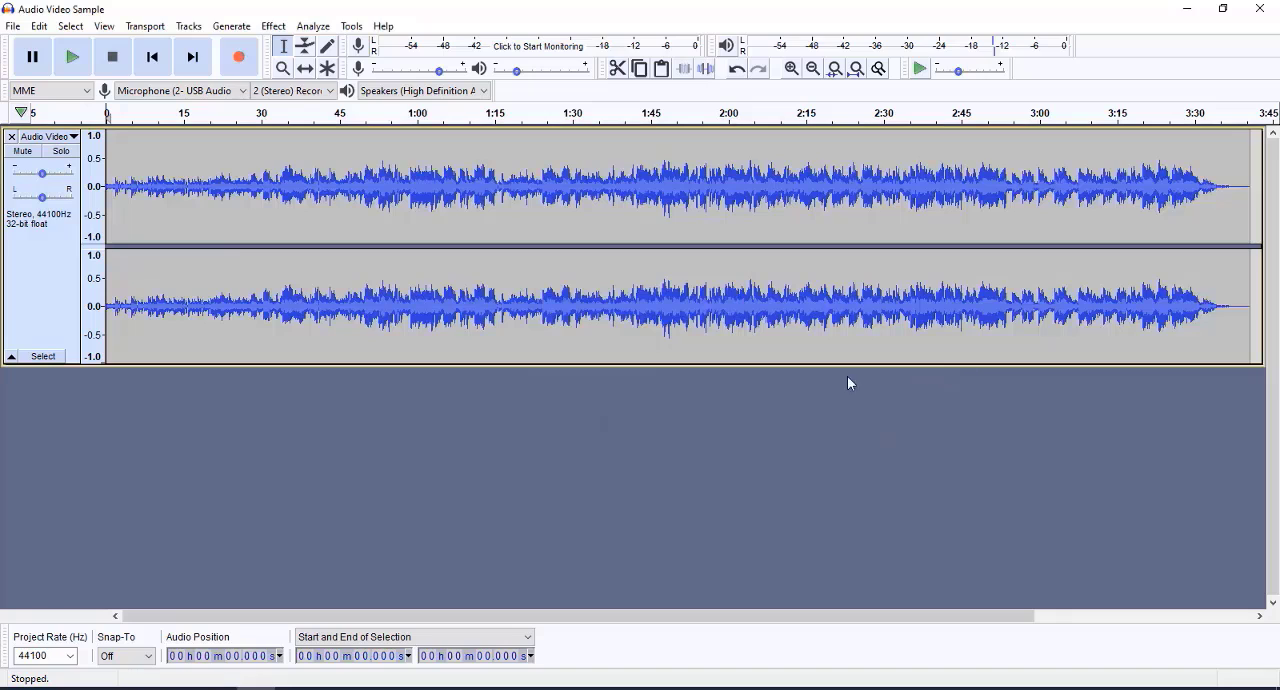
# - Close Audacity and move Audio Video Sample.mp3 to the empty desktop area beyond the Audacity shortcut
pyautogui.click(1252, 16)
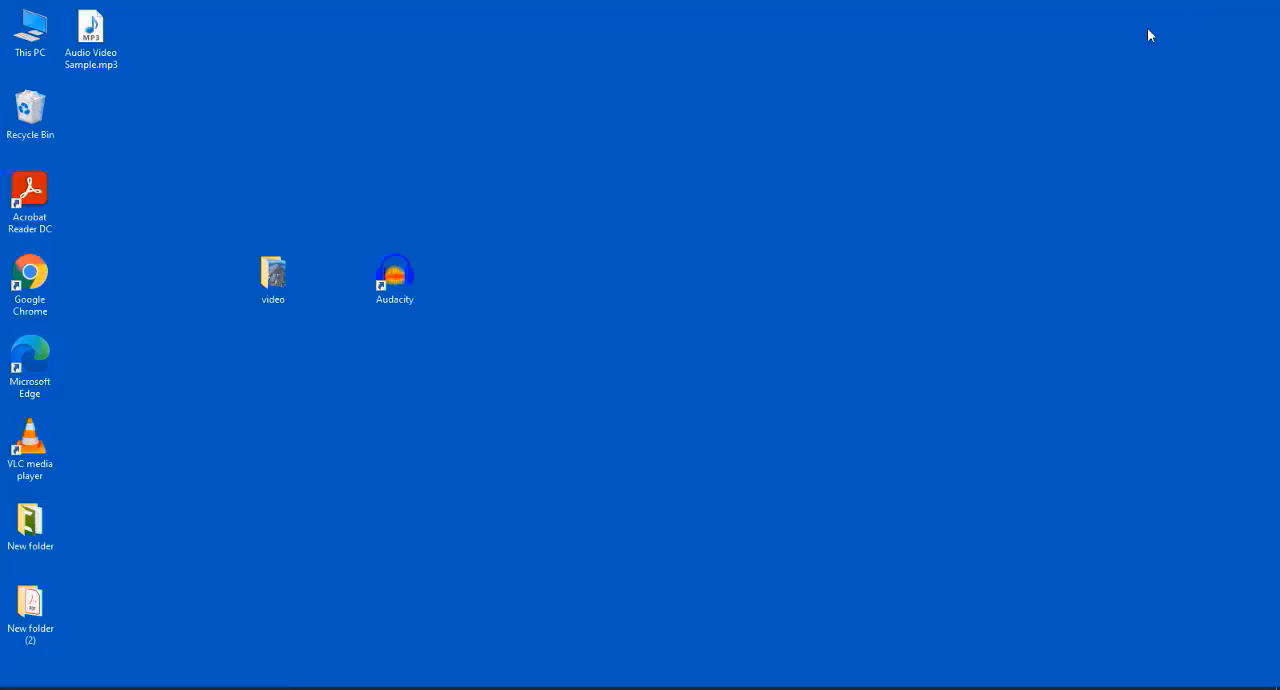
pyautogui.moveTo(104, 36); pyautogui.dragTo(705, 288)
pyautogui.click(705, 288)
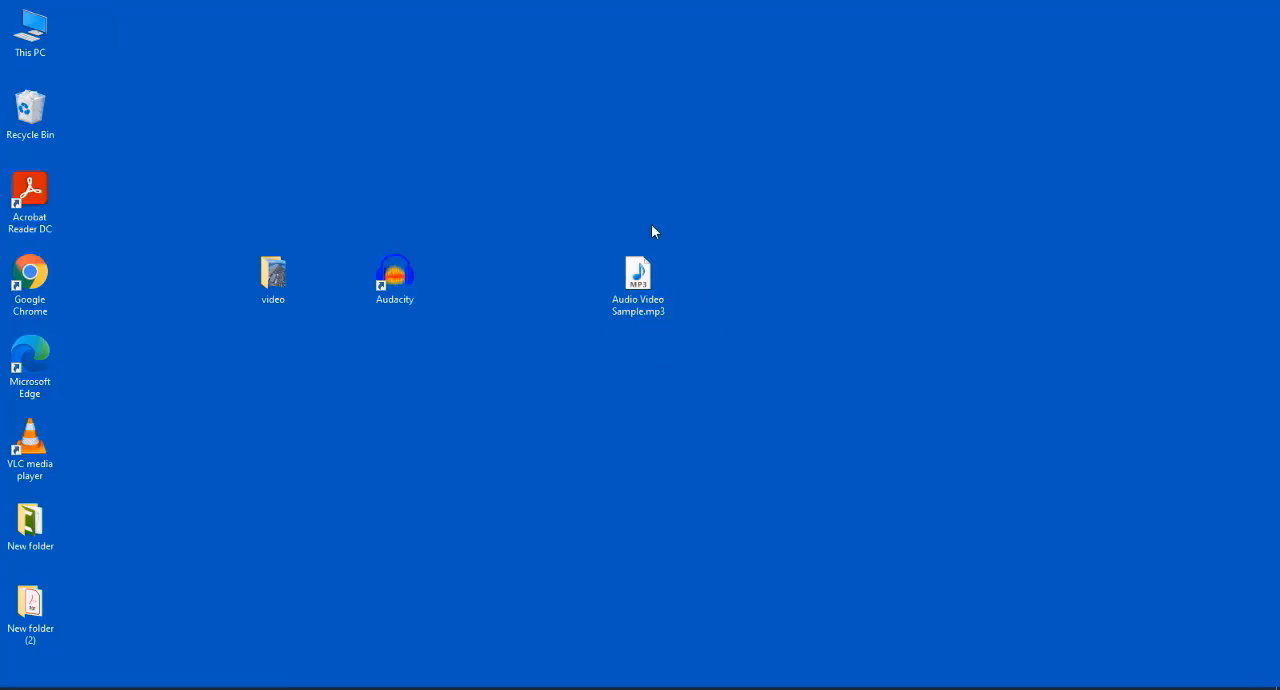
# - Open Audio Video Sample.mp3 in Windows Media Player, completing its initial setup with the recommended settings
pyautogui.doubleClick(642, 278)
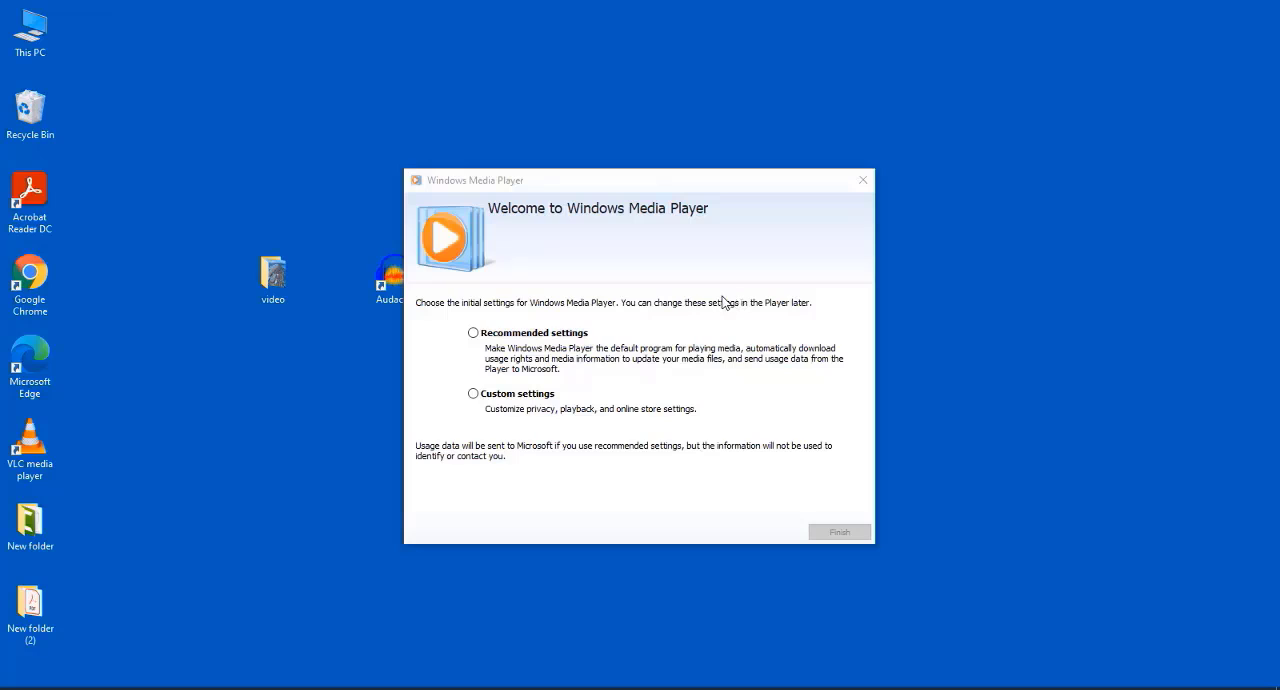
pyautogui.click(518, 334)
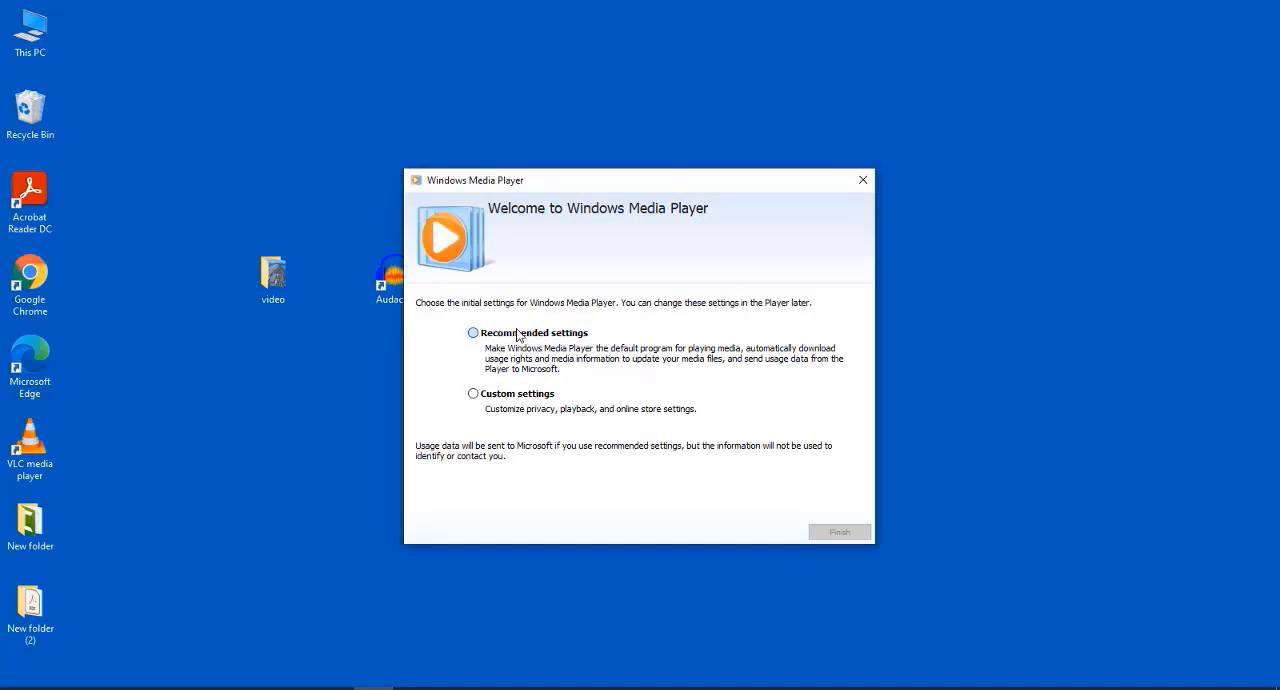
pyautogui.click(828, 532)
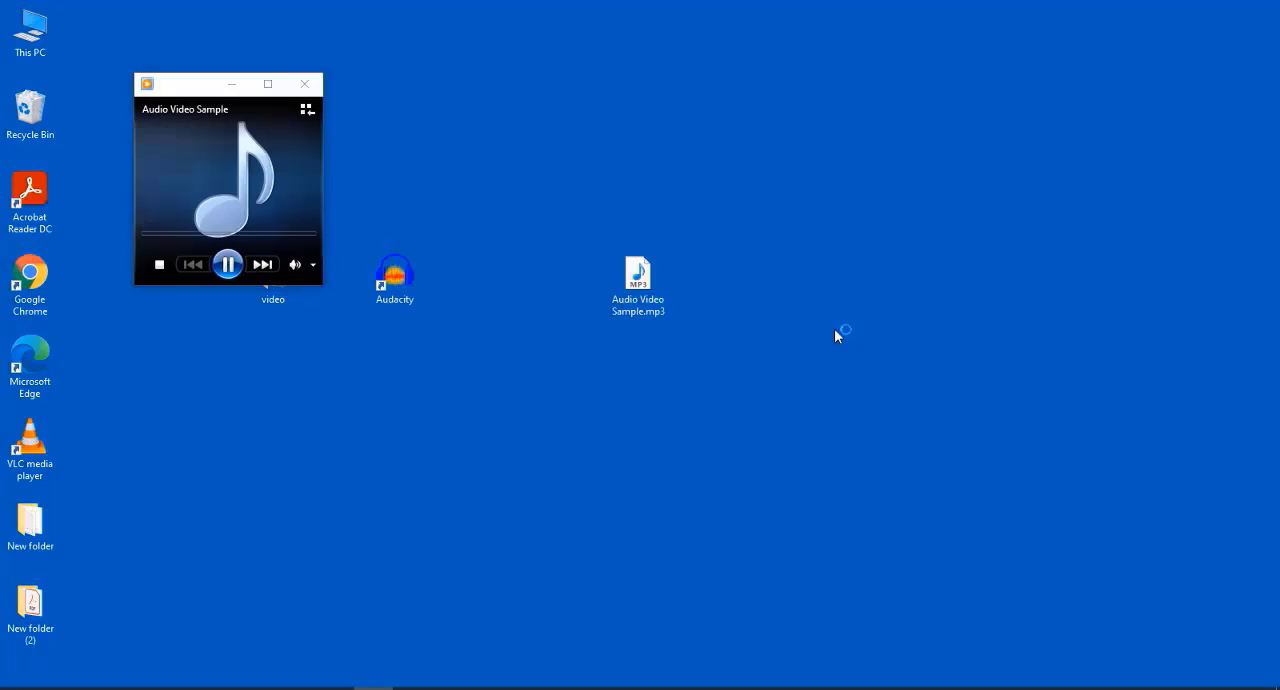
# - Listen to the exported MP3 up to 00:37, widening the player window and moving it clear of the file's icon
pyautogui.moveTo(194, 84); pyautogui.dragTo(536, 158)
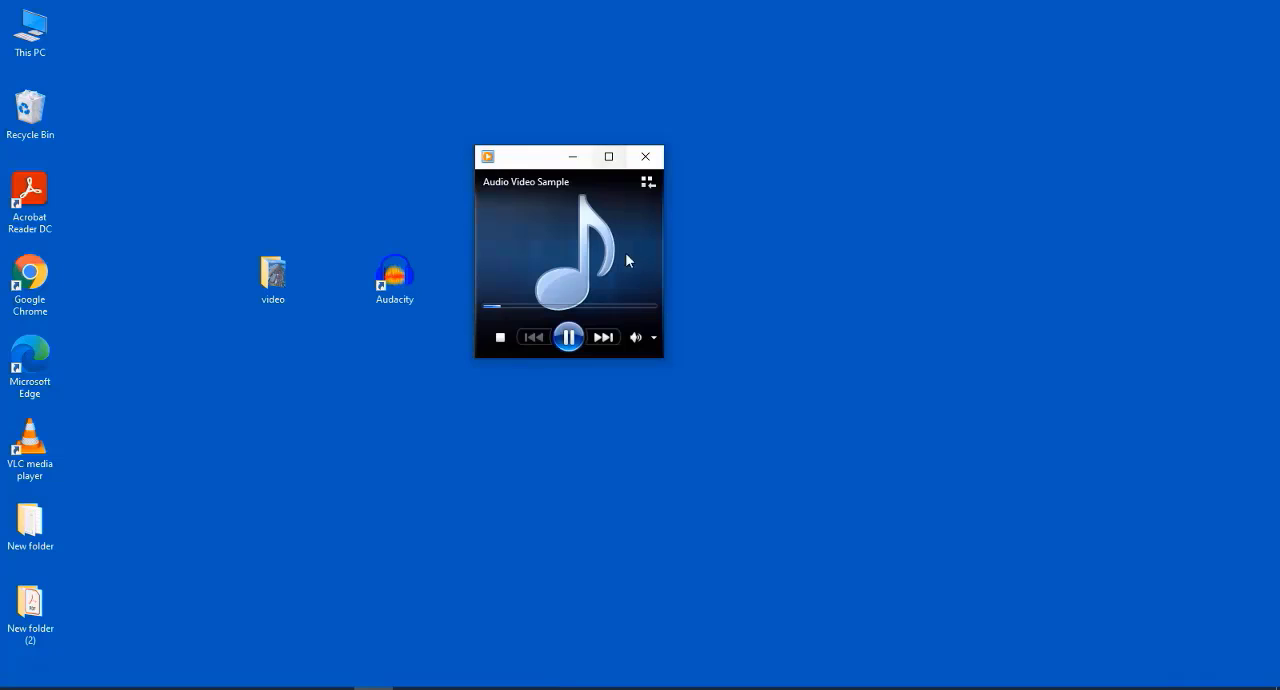
pyautogui.moveTo(656, 341)
pyautogui.moveTo(663, 237); pyautogui.dragTo(873, 228)
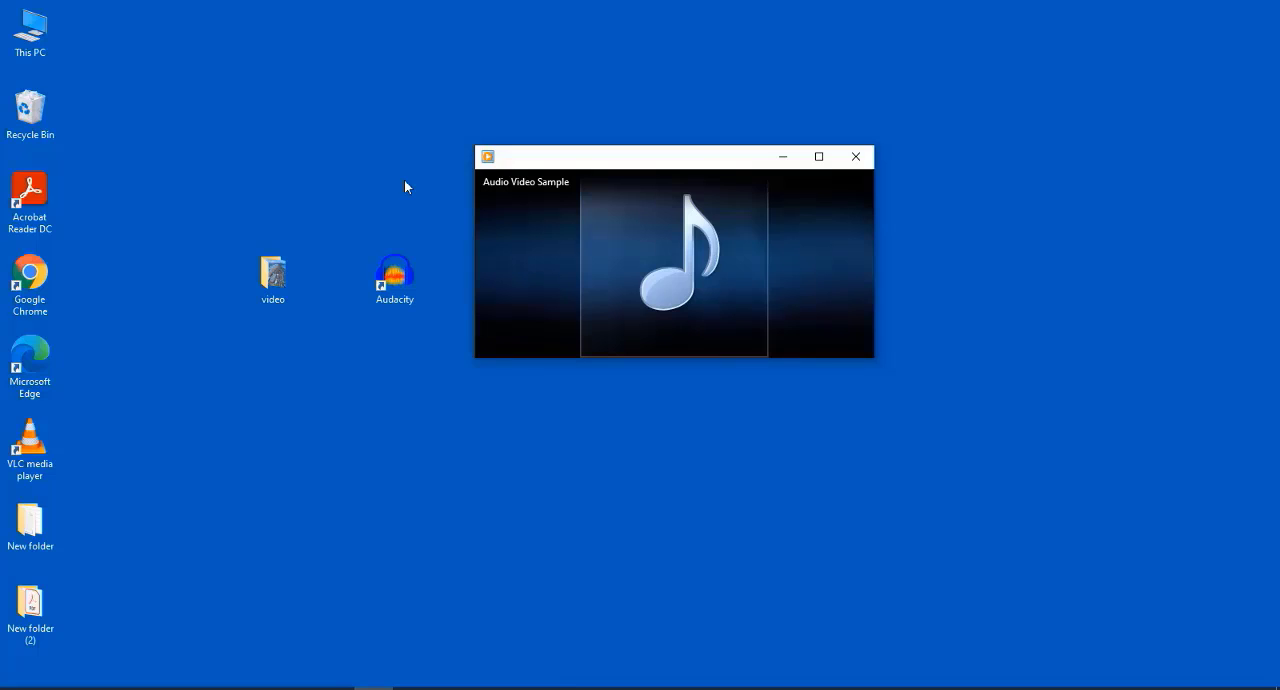
pyautogui.moveTo(477, 292)
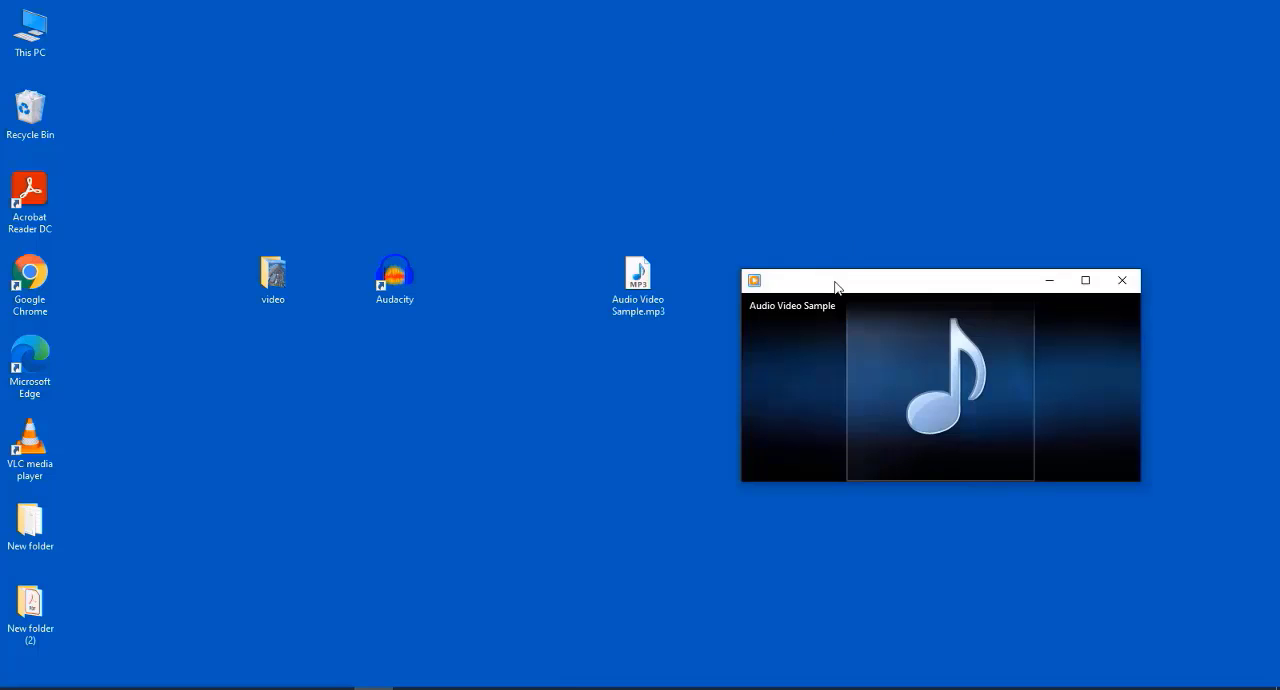
pyautogui.moveTo(968, 393)
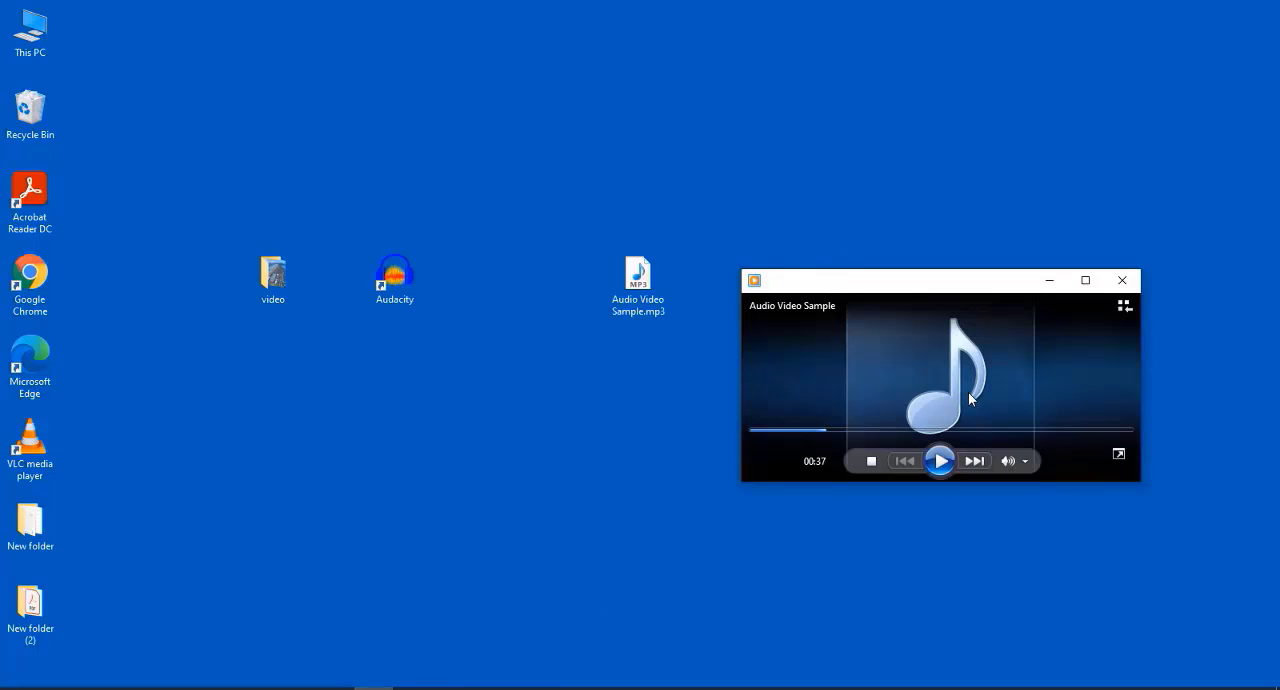